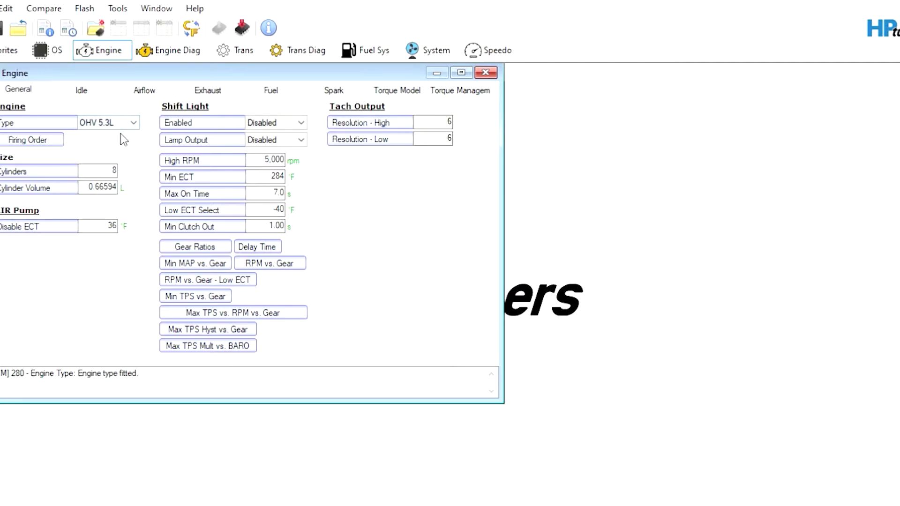
- Review the engine type, shift light, idle and fuel settings of the engine calibration
{"action": "left_click", "coordinate": [134, 123]}
{"action": "left_click", "coordinate": [134, 124]}
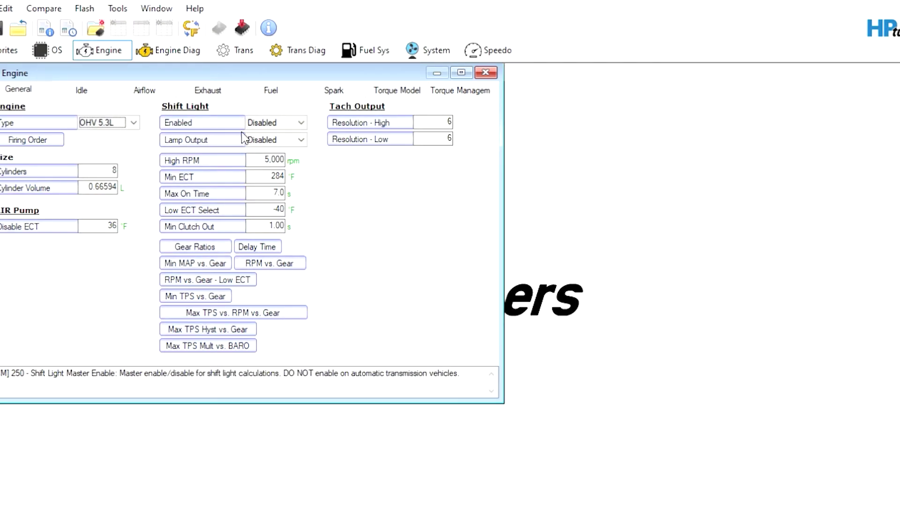
{"action": "left_click", "coordinate": [300, 124]}
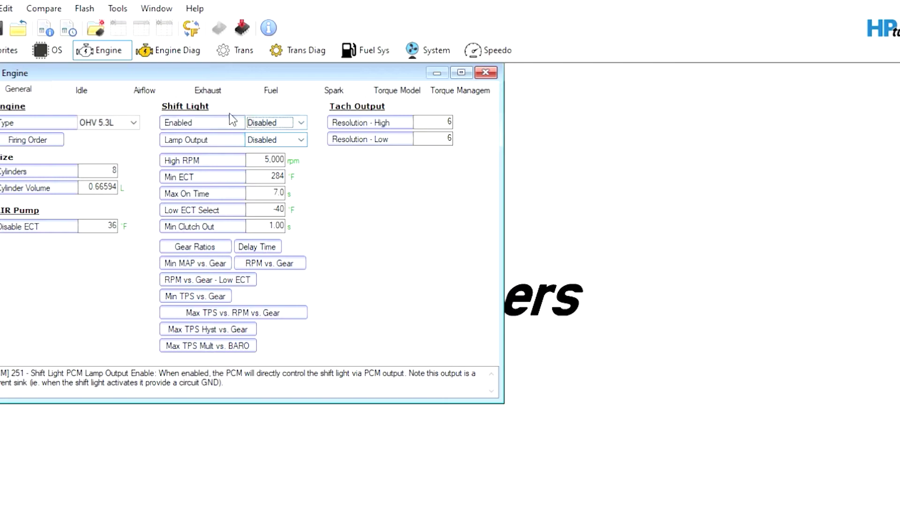
{"action": "left_click", "coordinate": [92, 92]}
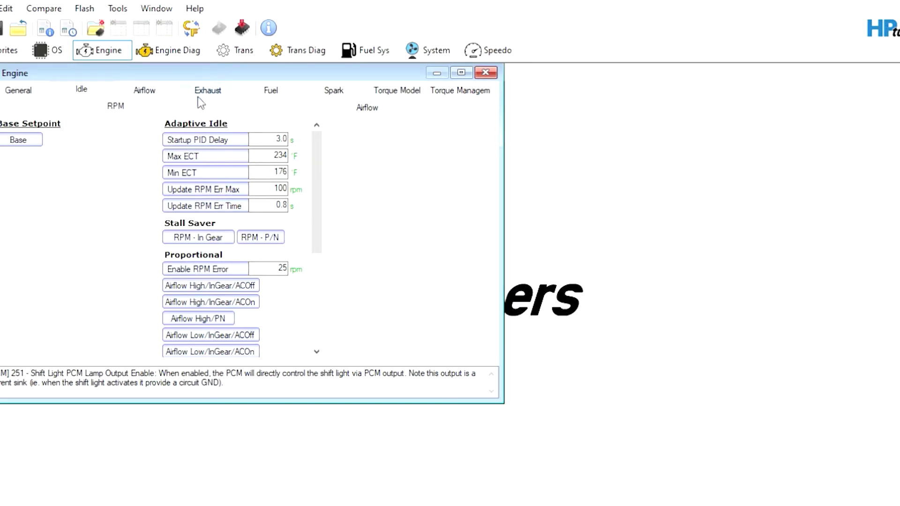
{"action": "left_click", "coordinate": [269, 90]}
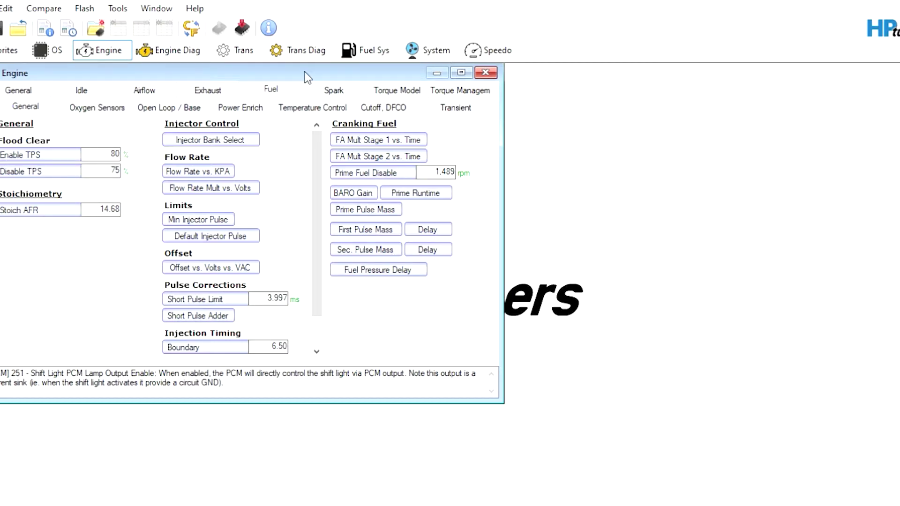
- Set the Drivetrain Abuse speed threshold in the engine torque management to 0 mph
{"action": "left_click", "coordinate": [449, 92]}
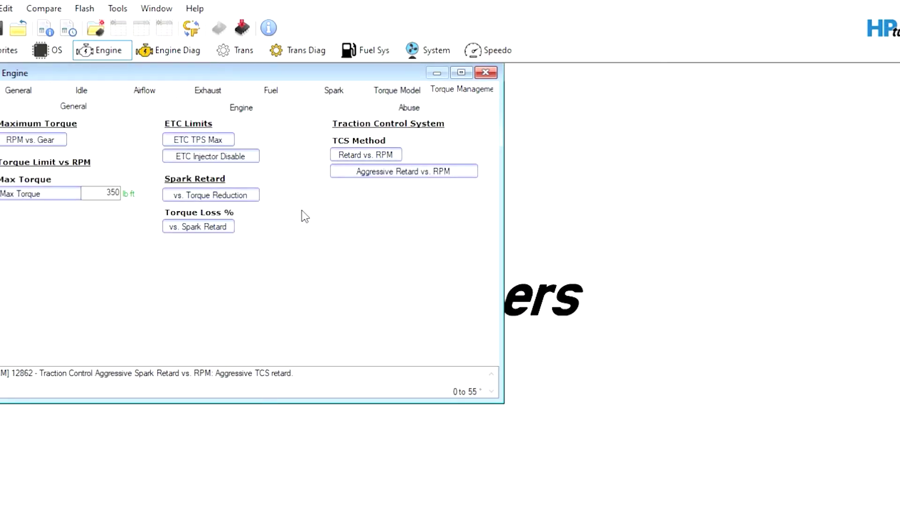
{"action": "left_click", "coordinate": [408, 107]}
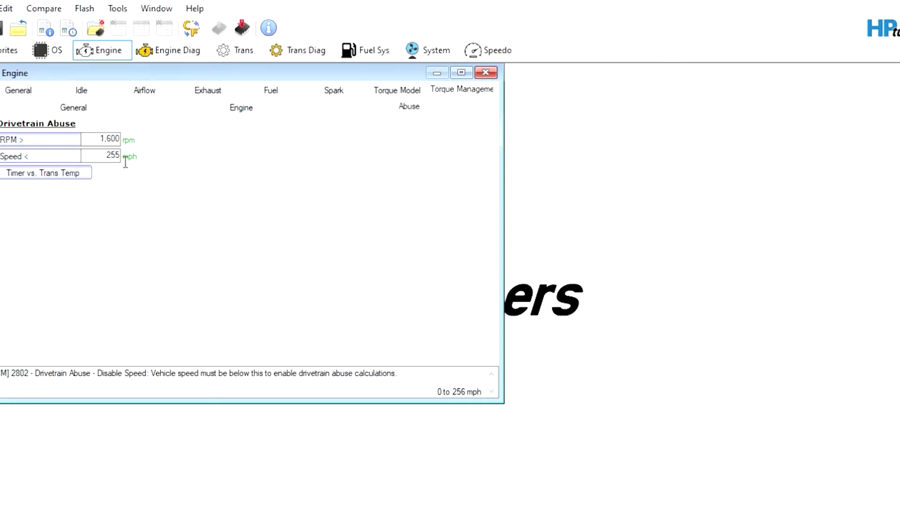
{"action": "key", "text": "BackSpace"}
{"action": "key", "text": "BackSpace"}
{"action": "key", "text": "BackSpace"}
{"action": "type", "text": "0"}
- Set the Drivetrain Abuse enable RPM to 8000 rpm
{"action": "left_click", "coordinate": [103, 140]}
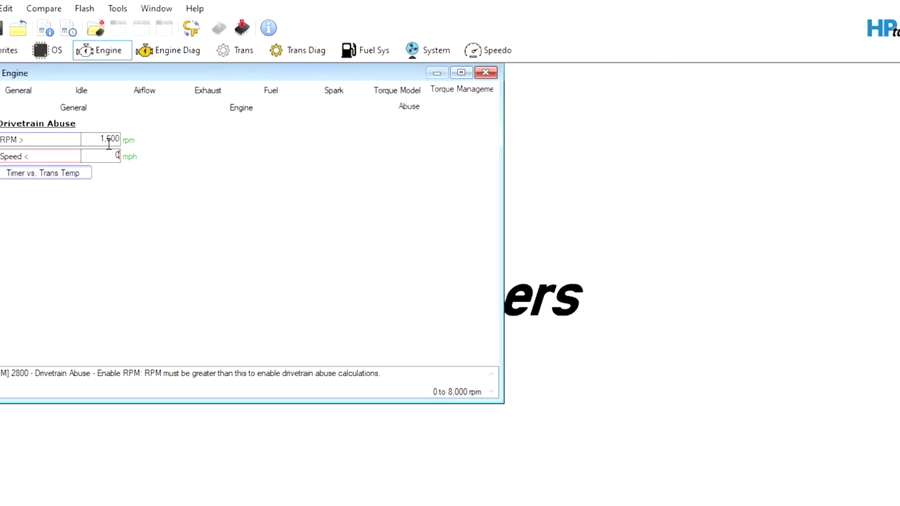
{"action": "key", "text": "shift+Tab"}
{"action": "key", "text": "BackSpace"}
{"action": "type", "text": "8000"}
- Examine the remaining engine torque management settings, the Traction Control Spark Retard vs. RPM table and the torque model
{"action": "left_click", "coordinate": [231, 106]}
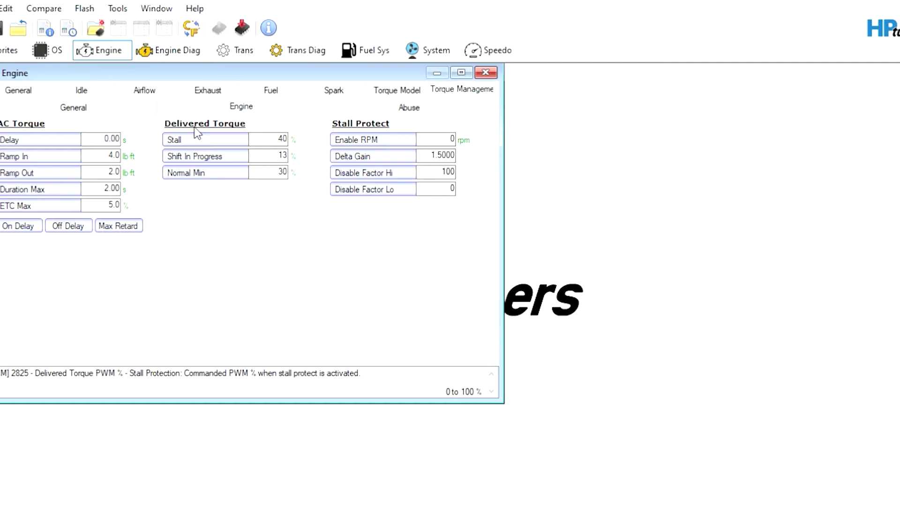
{"action": "left_click", "coordinate": [128, 106]}
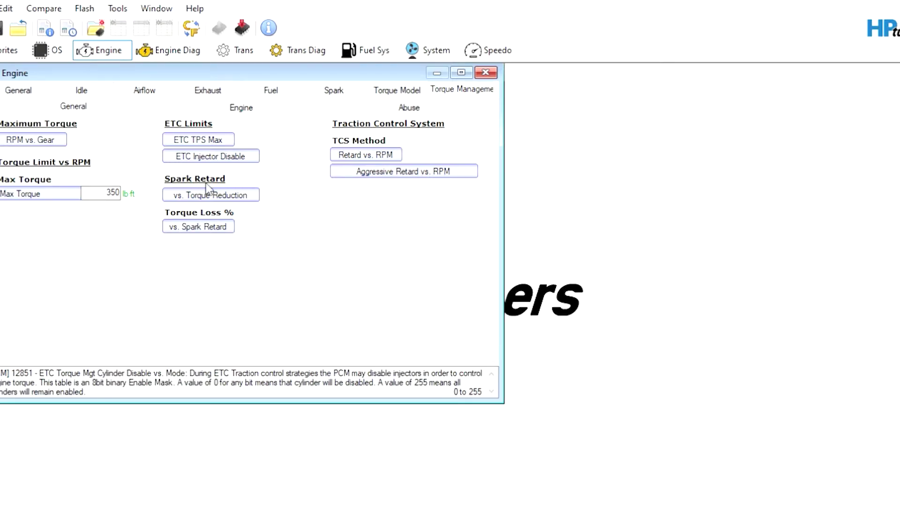
{"action": "left_click", "coordinate": [370, 155]}
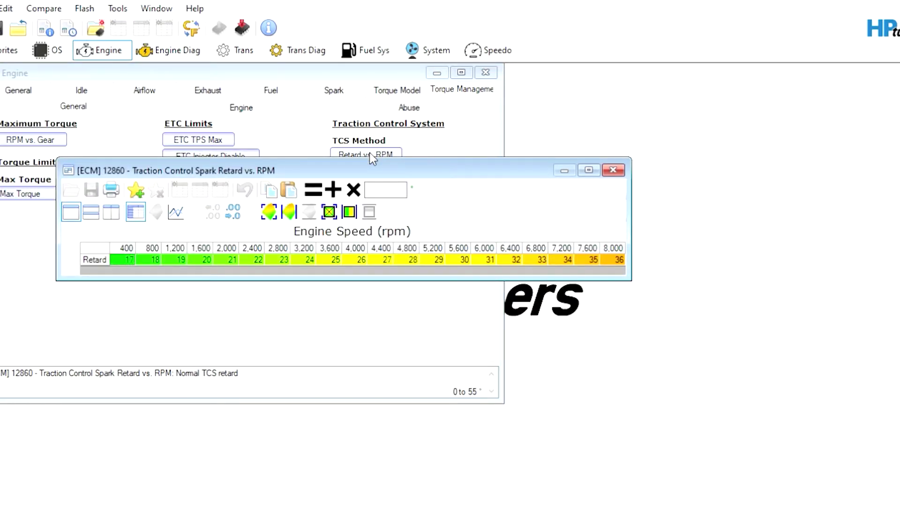
{"action": "left_click", "coordinate": [612, 171]}
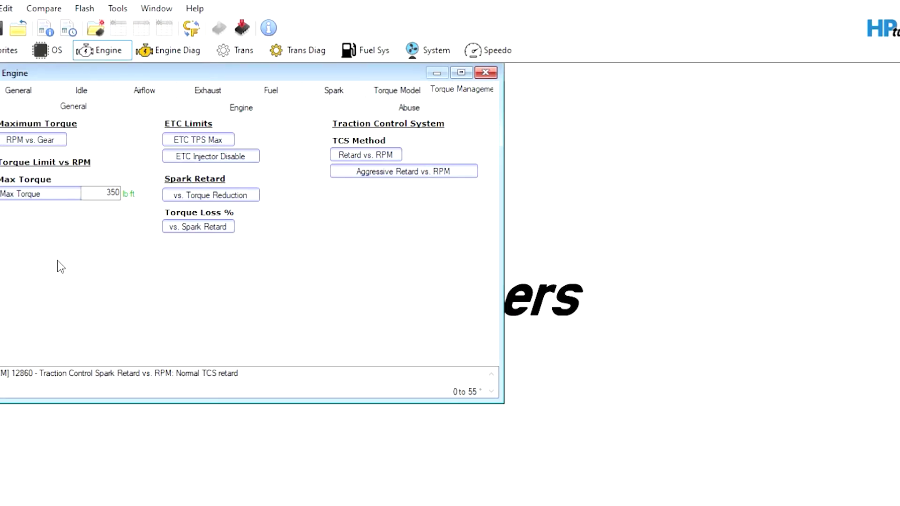
{"action": "mouse_move", "coordinate": [98, 181]}
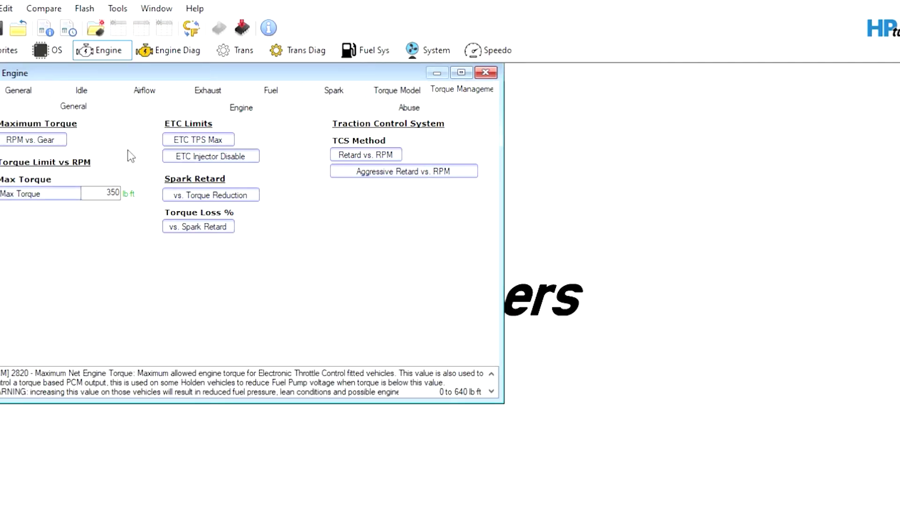
{"action": "mouse_move", "coordinate": [197, 139]}
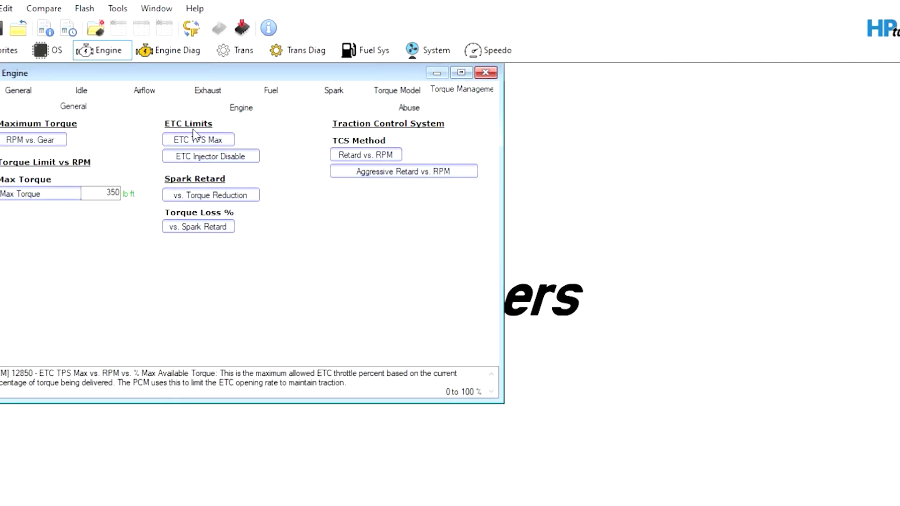
{"action": "left_click", "coordinate": [377, 94]}
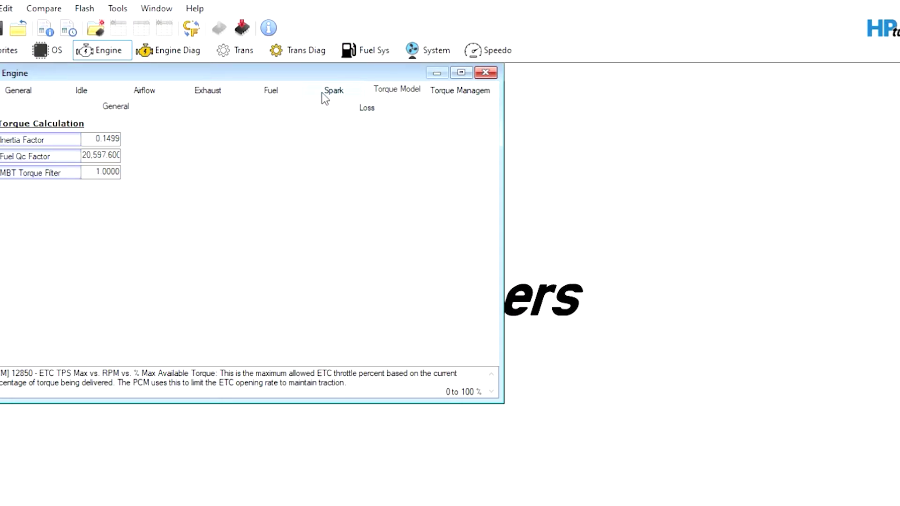
- Disable Abuse Mode in the transmission's torque management
{"action": "left_click", "coordinate": [238, 50]}
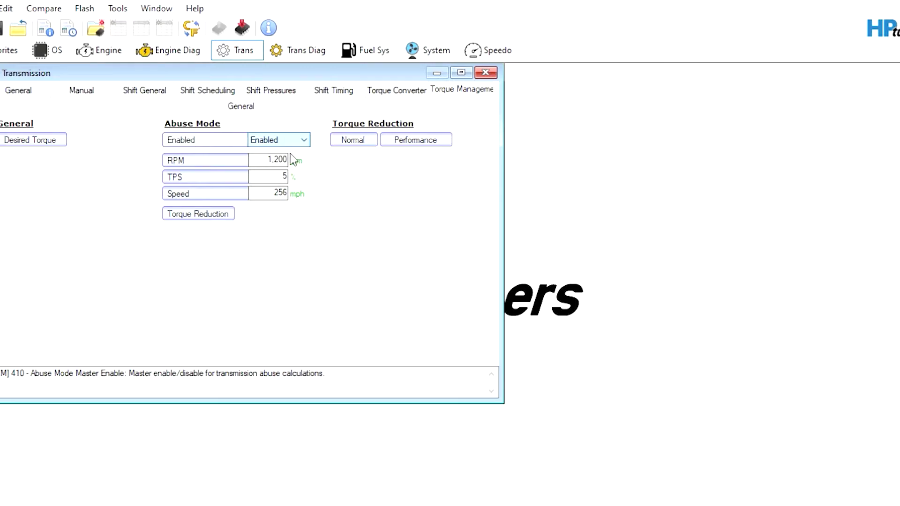
{"action": "key", "text": "Down"}
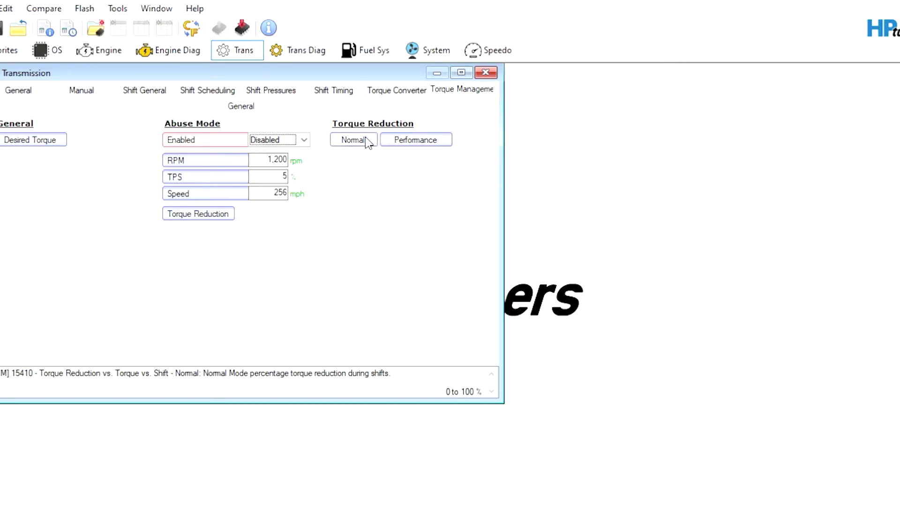
- Compare the transmission's Normal and Performance torque reduction tables
{"action": "left_click", "coordinate": [352, 139]}
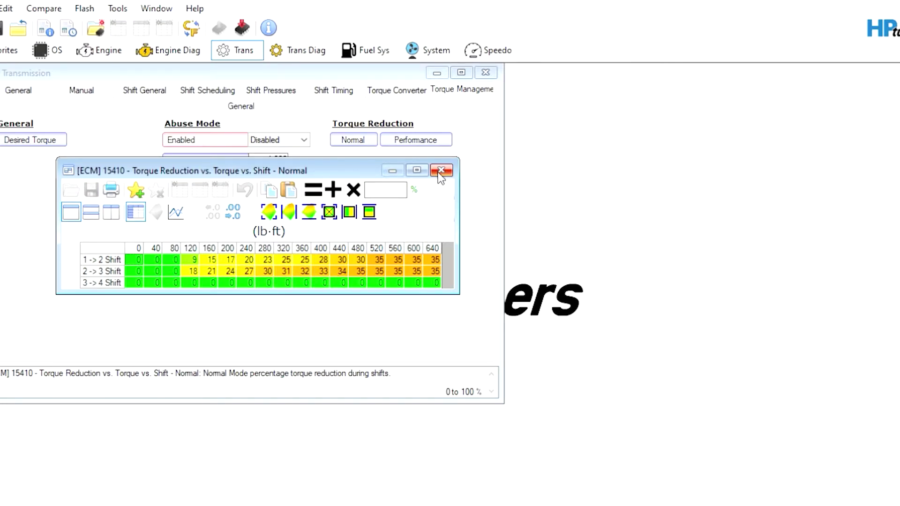
{"action": "left_click", "coordinate": [426, 142]}
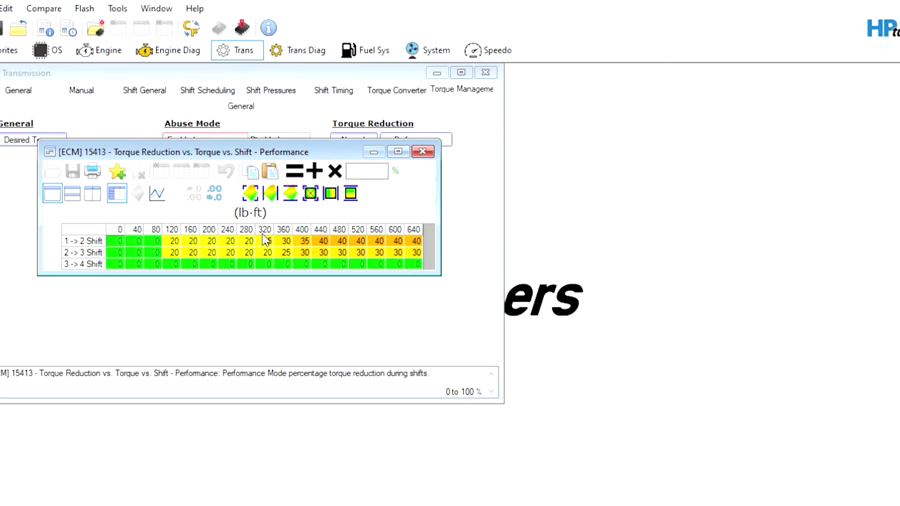
{"action": "left_click", "coordinate": [422, 151]}
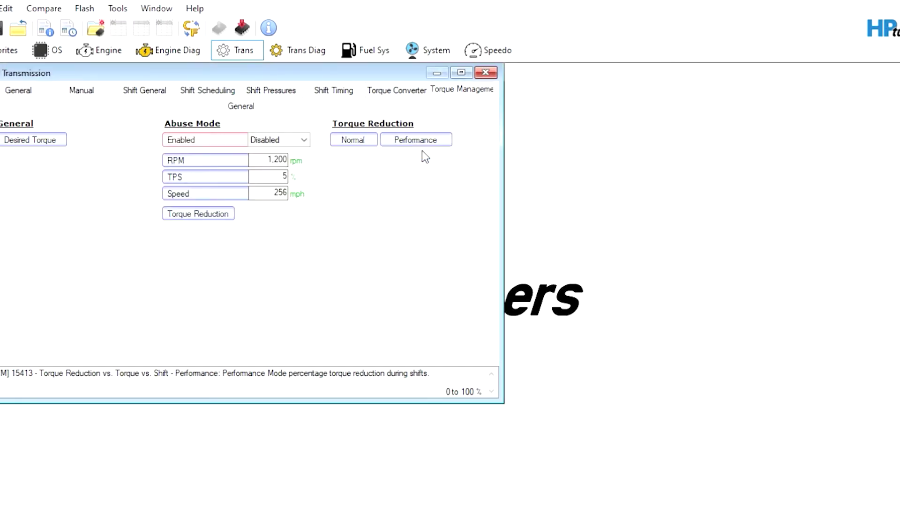
{"action": "left_click", "coordinate": [361, 142]}
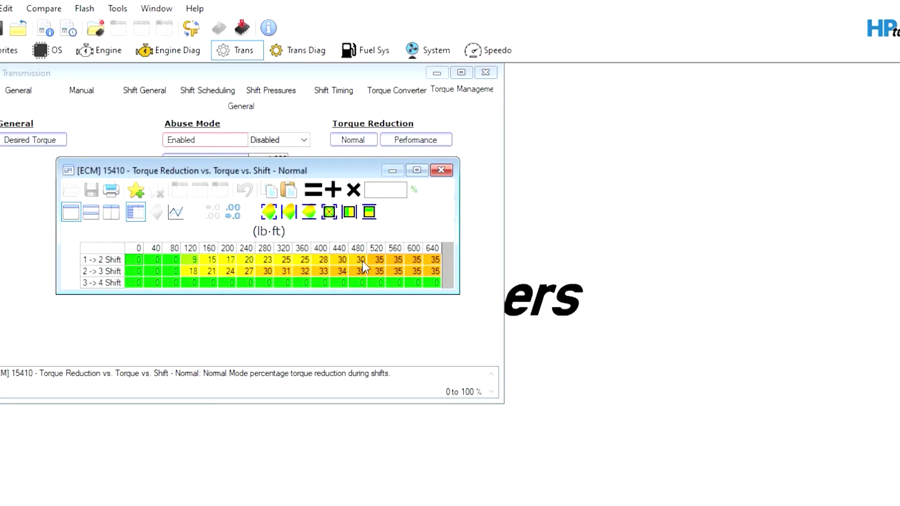
{"action": "left_click", "coordinate": [441, 170]}
- Copy all values of the Performance torque reduction table into the Normal torque reduction table
{"action": "left_click", "coordinate": [424, 142]}
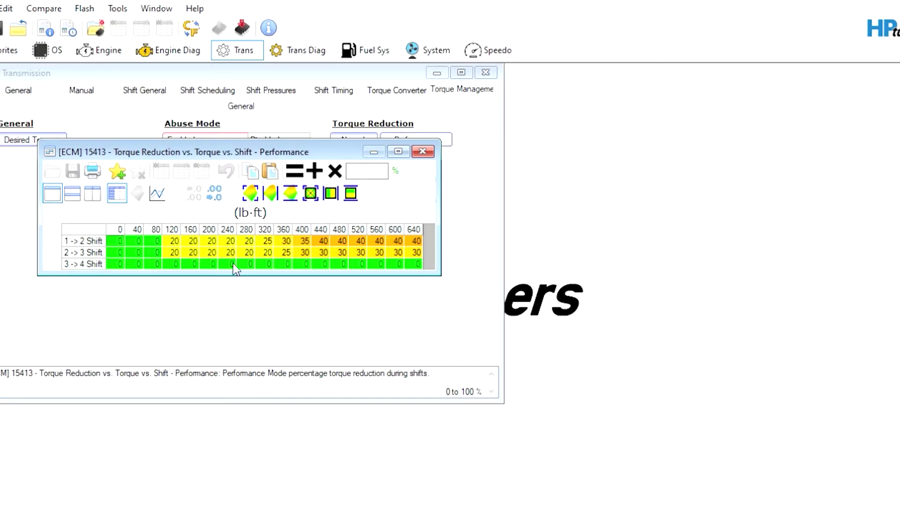
{"action": "left_click", "coordinate": [91, 232]}
{"action": "key", "text": "ctrl+c"}
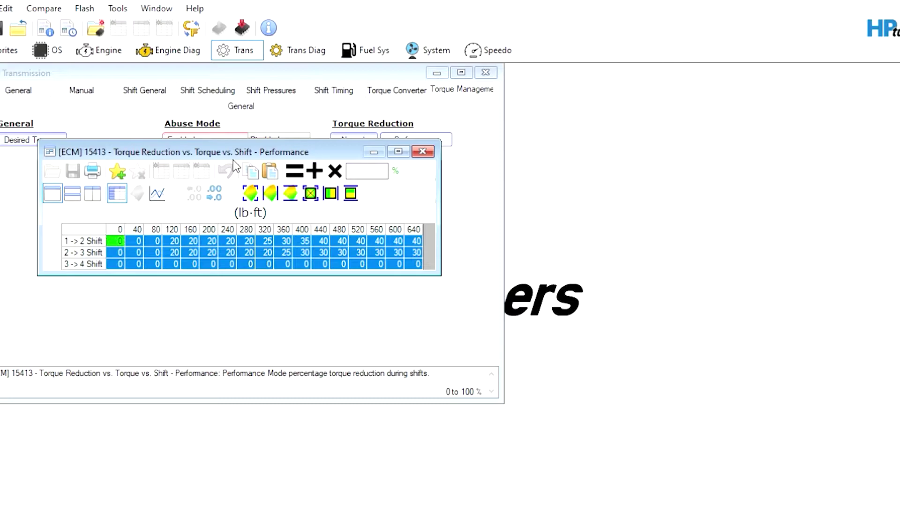
{"action": "left_click", "coordinate": [255, 173]}
{"action": "left_click", "coordinate": [423, 151]}
{"action": "left_click", "coordinate": [364, 146]}
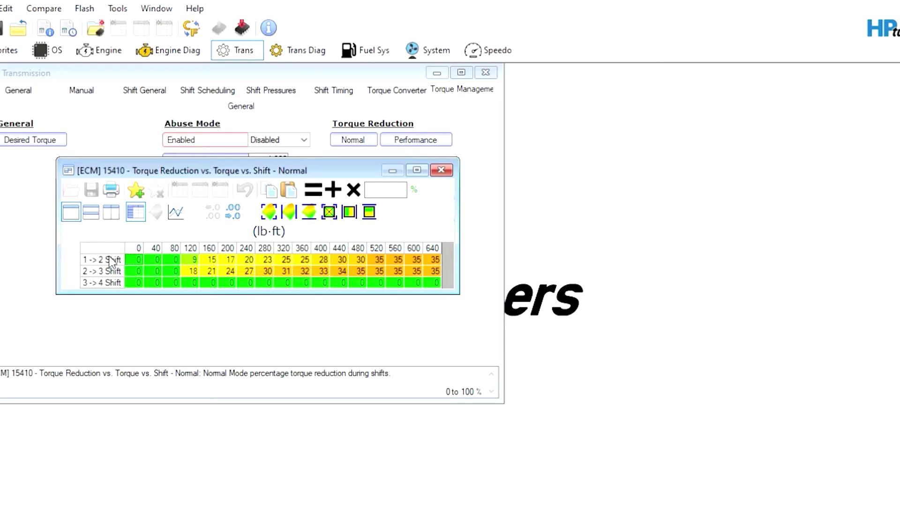
{"action": "left_click", "coordinate": [109, 250]}
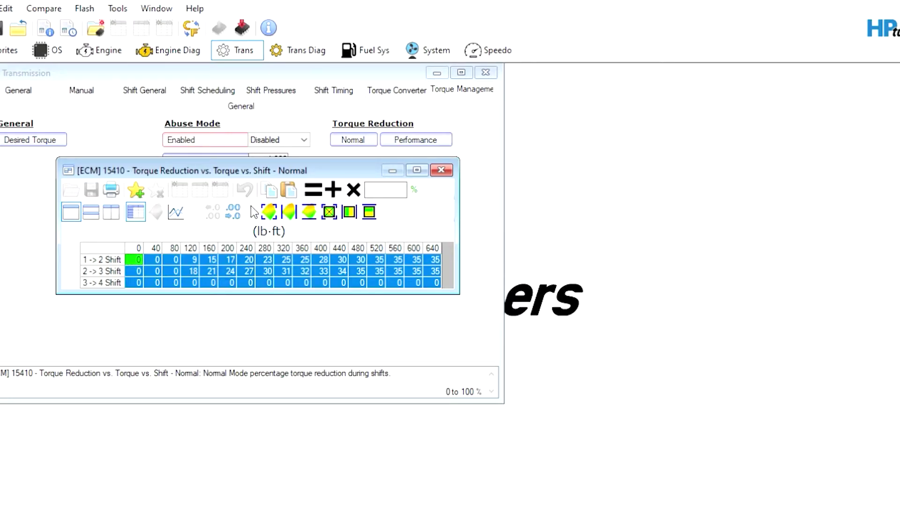
{"action": "left_click", "coordinate": [289, 191]}
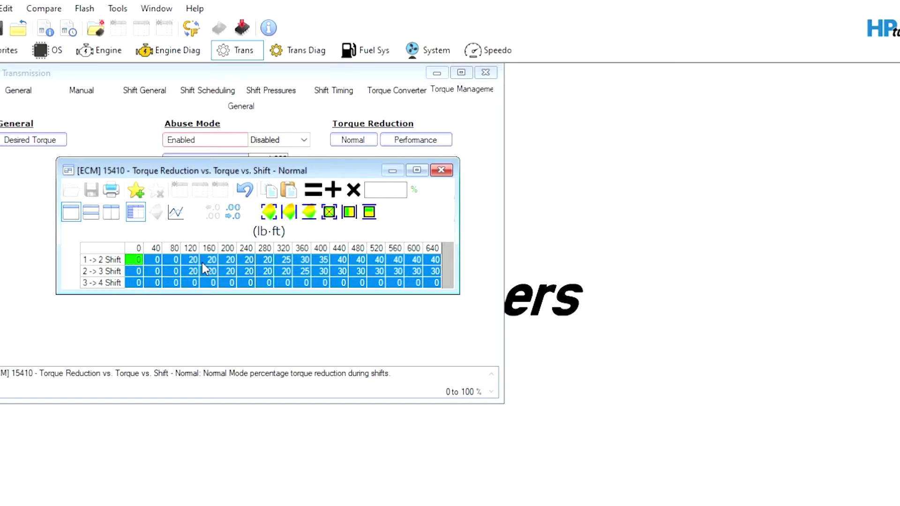
{"action": "left_click", "coordinate": [441, 170]}
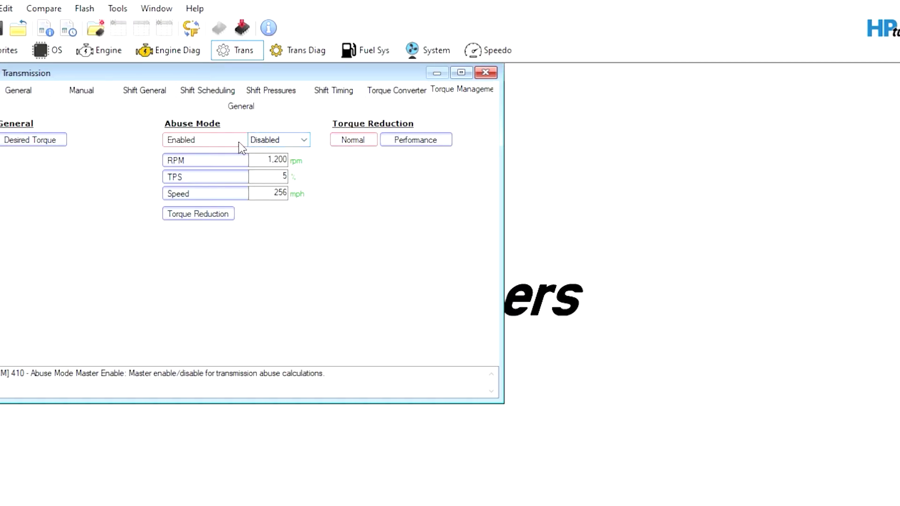
- Review the transmission's manual, general shift and shift scheduling settings, including the Performance and Normal full throttle shift RPM tables
{"action": "left_click", "coordinate": [80, 93]}
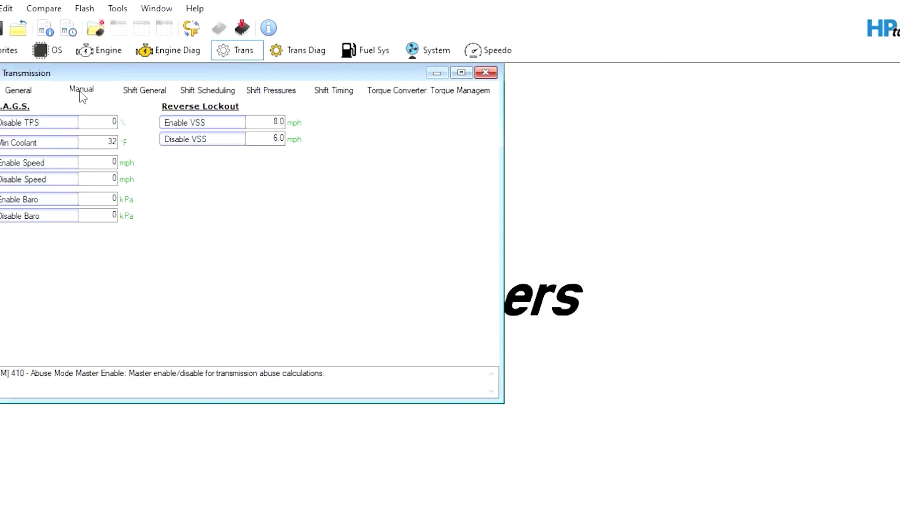
{"action": "left_click", "coordinate": [159, 92]}
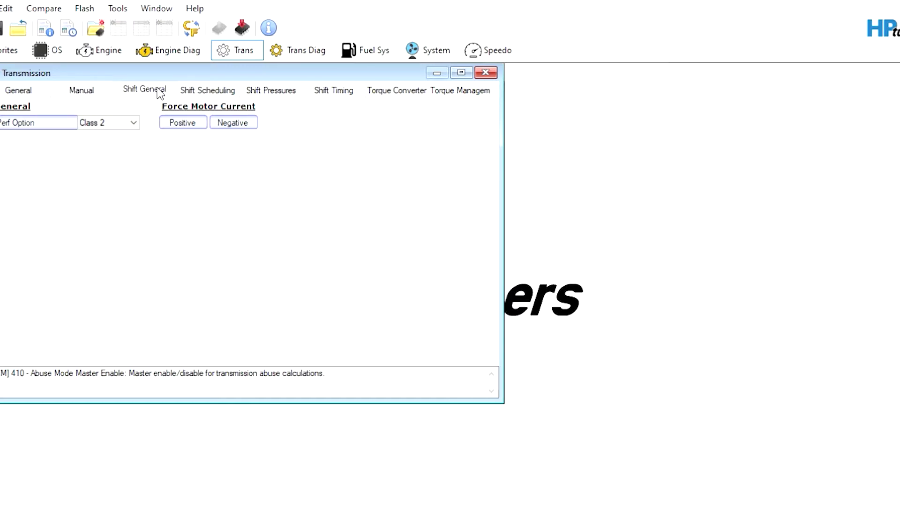
{"action": "left_click", "coordinate": [197, 92]}
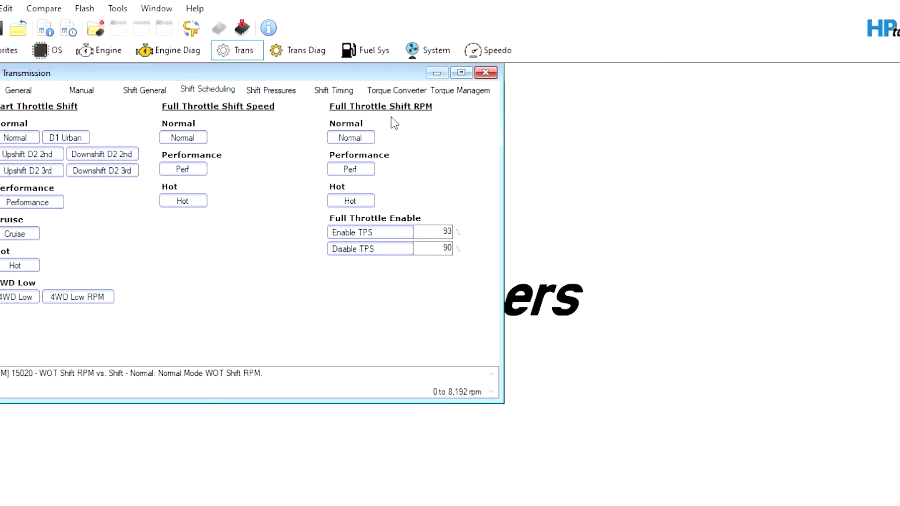
{"action": "left_click", "coordinate": [359, 172]}
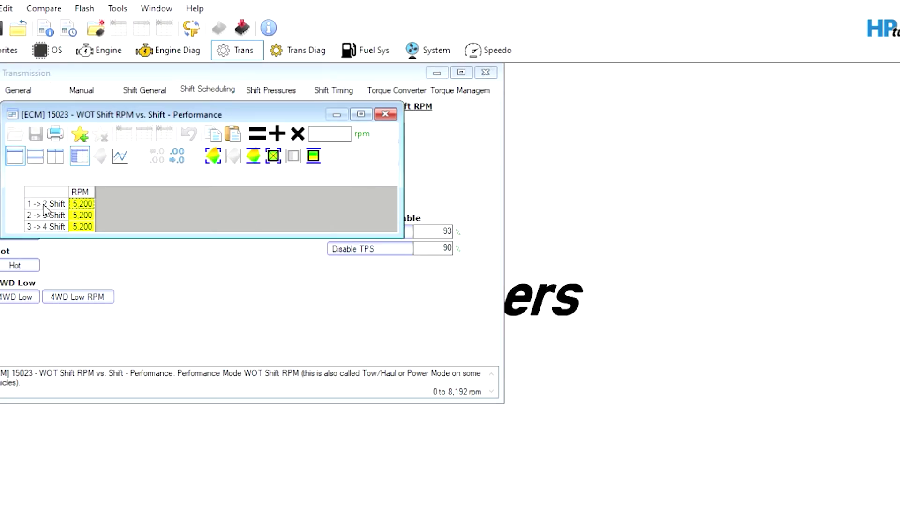
{"action": "left_click", "coordinate": [385, 114]}
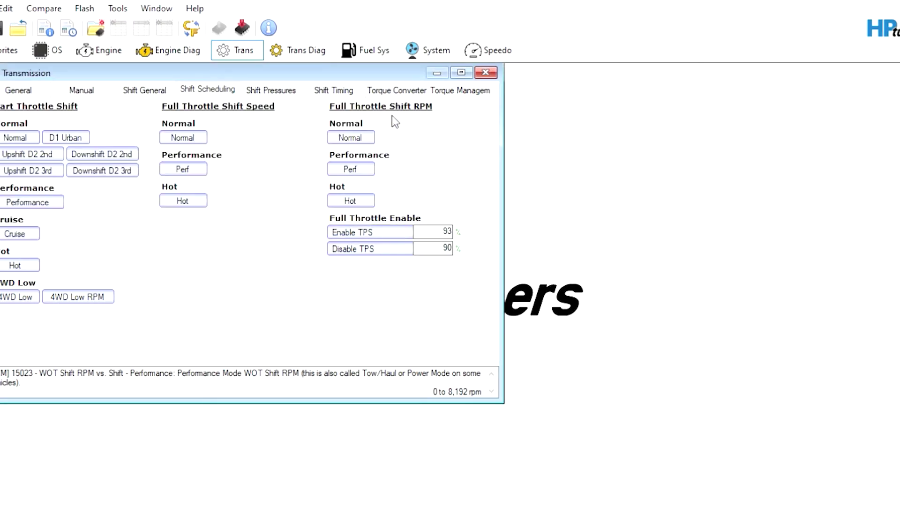
{"action": "left_click", "coordinate": [349, 137]}
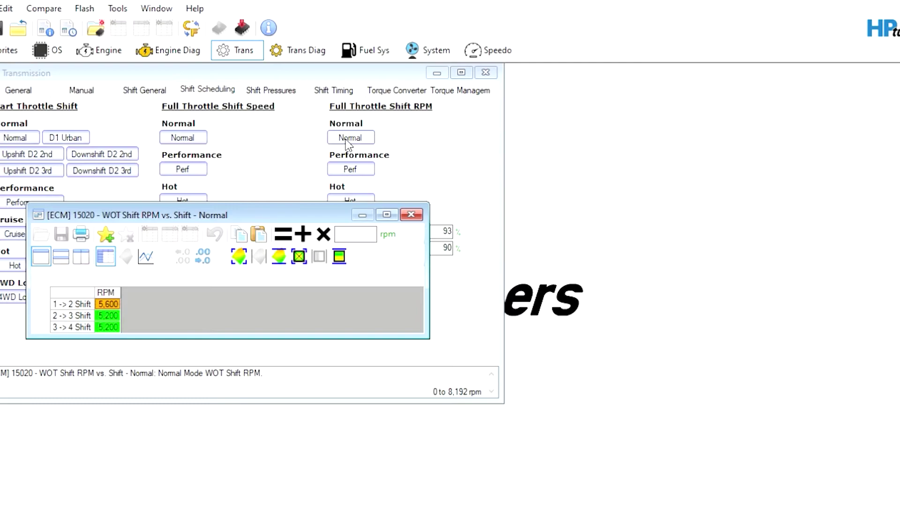
{"action": "left_click", "coordinate": [413, 215]}
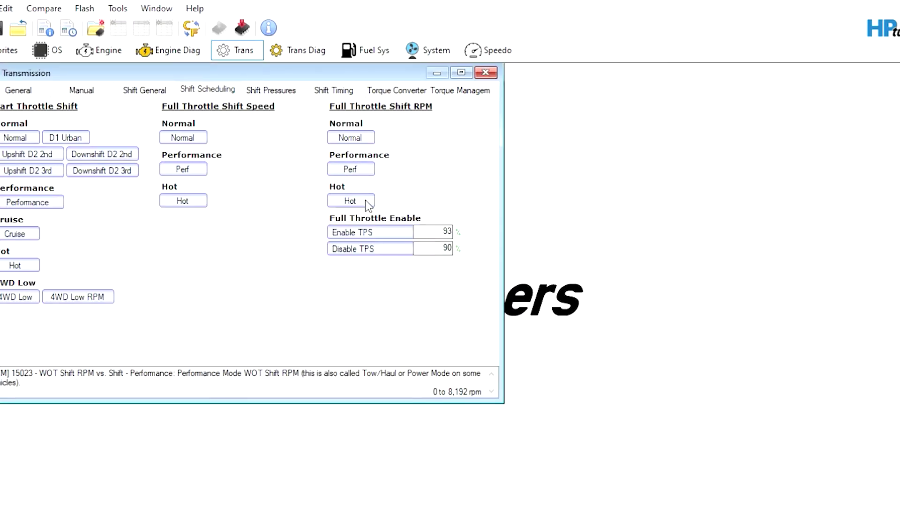
- Compare the transmission's Performance and Normal full throttle shift speed tables
{"action": "left_click", "coordinate": [192, 169]}
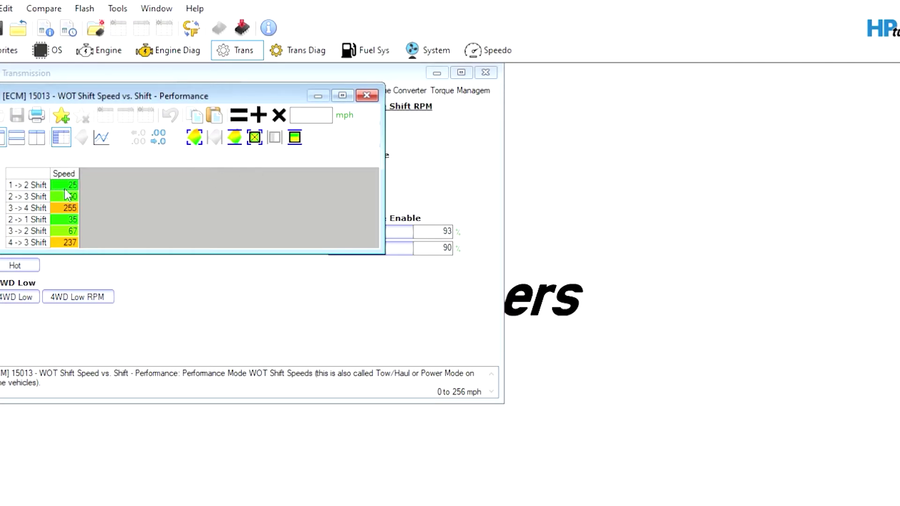
{"action": "left_click", "coordinate": [33, 172]}
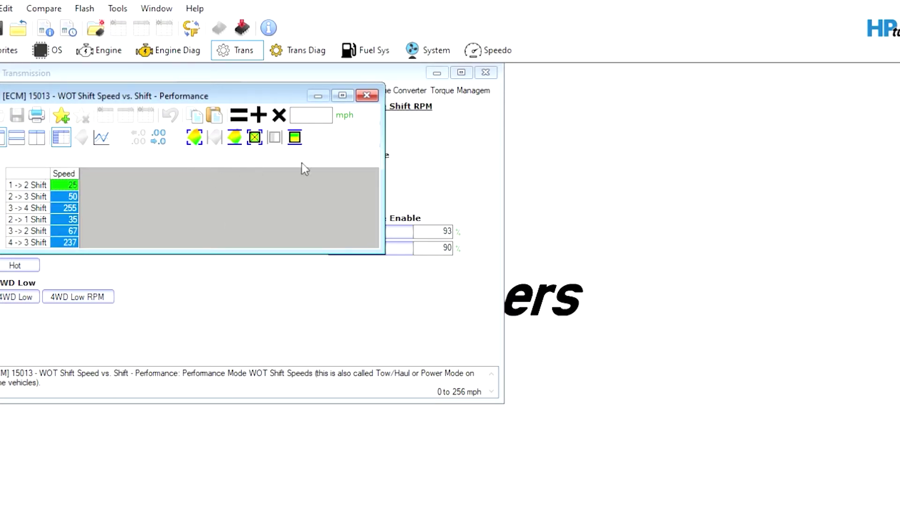
{"action": "left_click", "coordinate": [367, 96]}
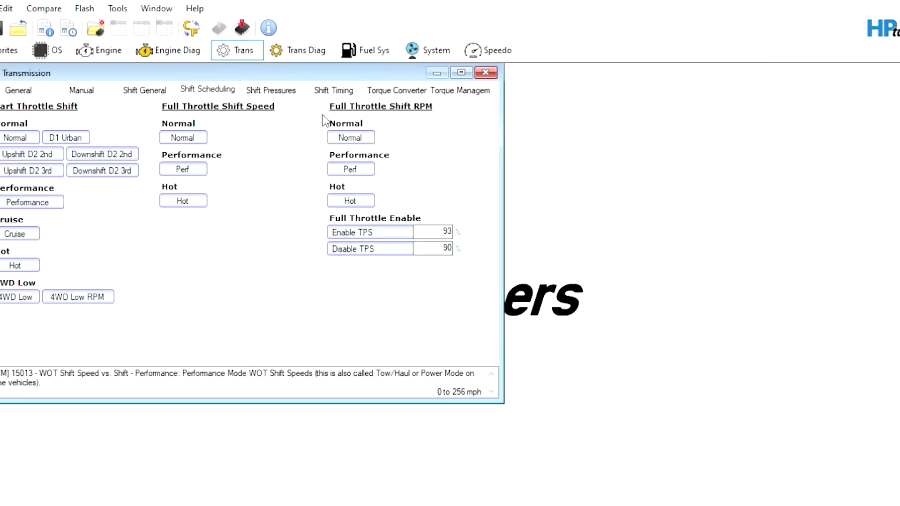
{"action": "left_click", "coordinate": [192, 139]}
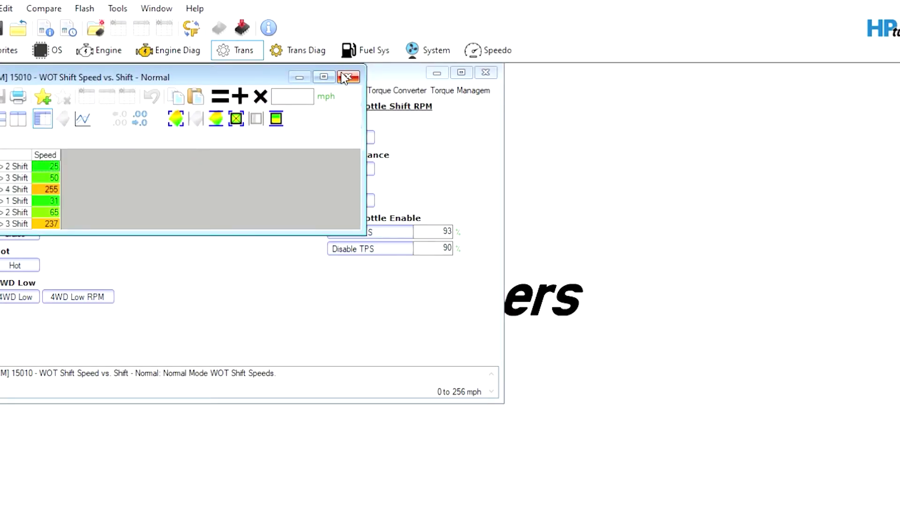
{"action": "left_click", "coordinate": [348, 74]}
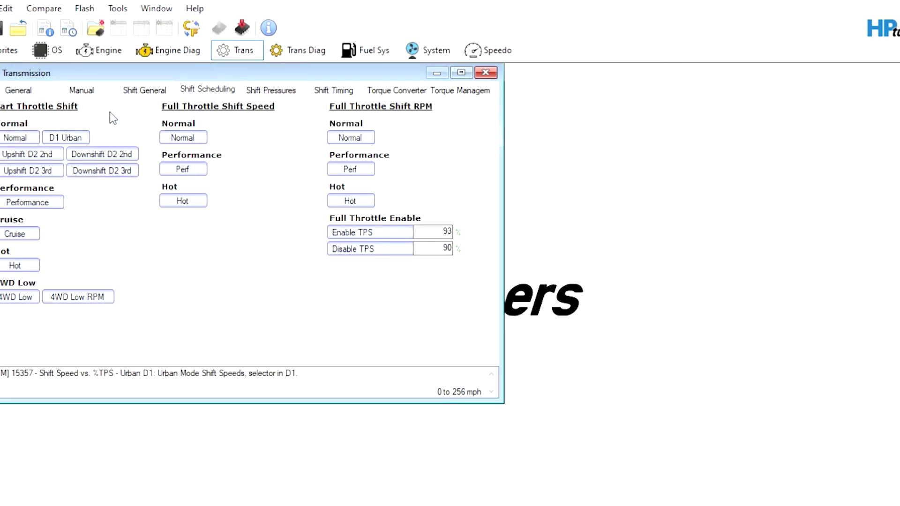
- Review the transmission's shift pressure, torque management and torque converter settings, including upshift, downshift and apply/release
{"action": "left_click", "coordinate": [273, 90]}
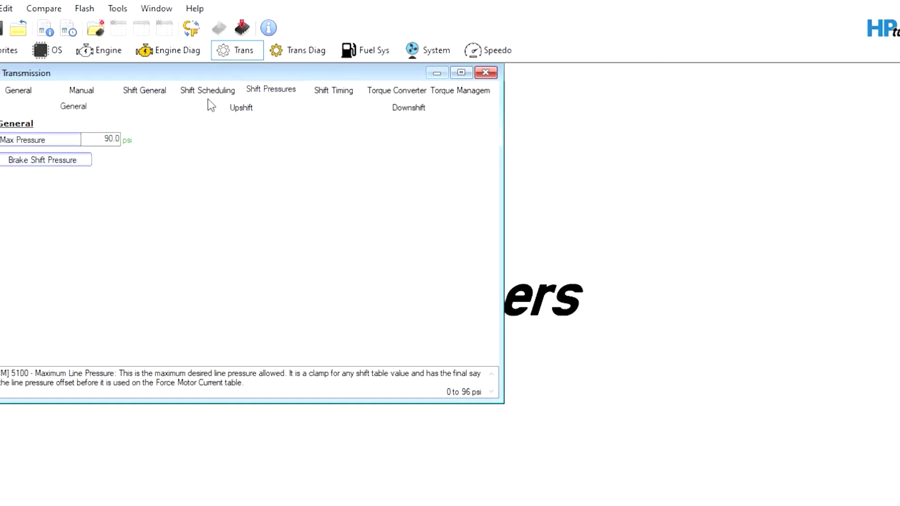
{"action": "left_click", "coordinate": [216, 108]}
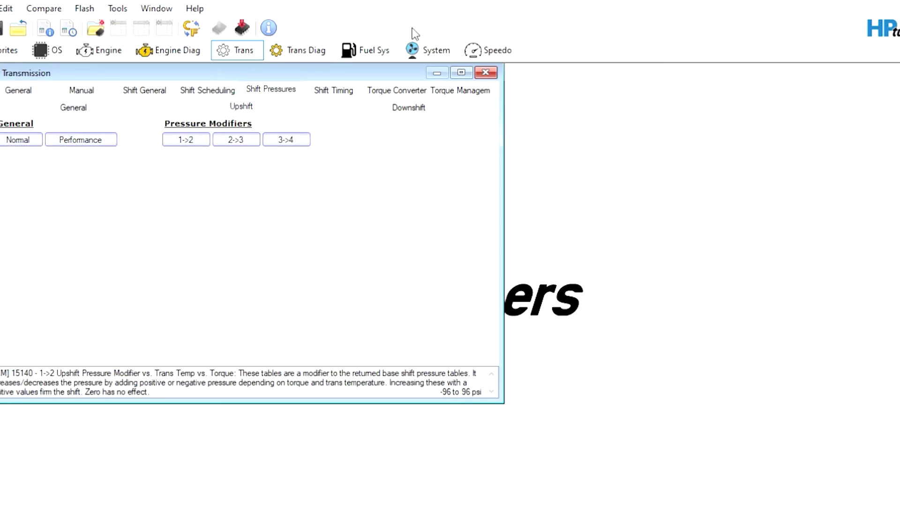
{"action": "left_click", "coordinate": [419, 109]}
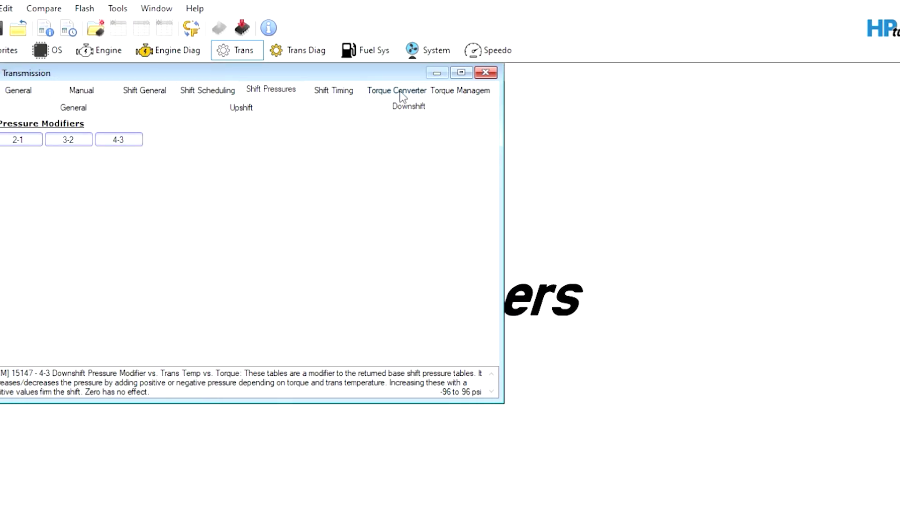
{"action": "left_click", "coordinate": [442, 92]}
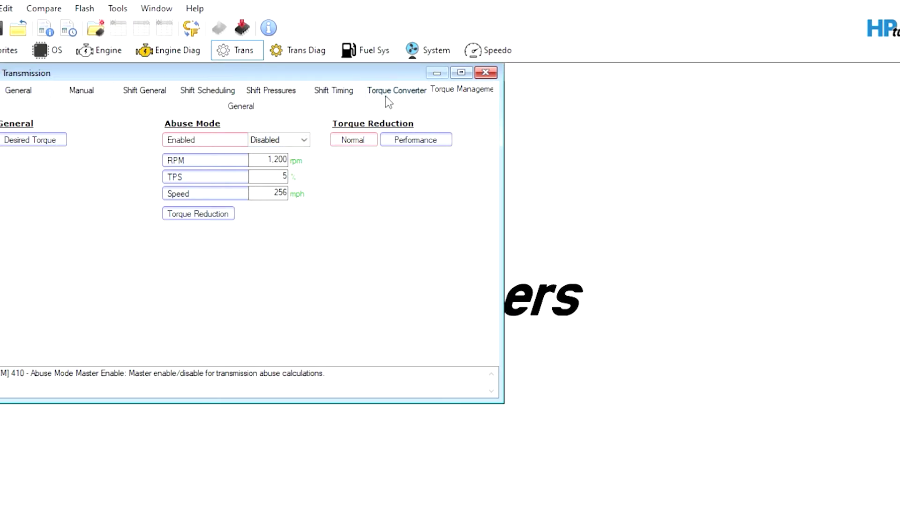
{"action": "left_click", "coordinate": [397, 90]}
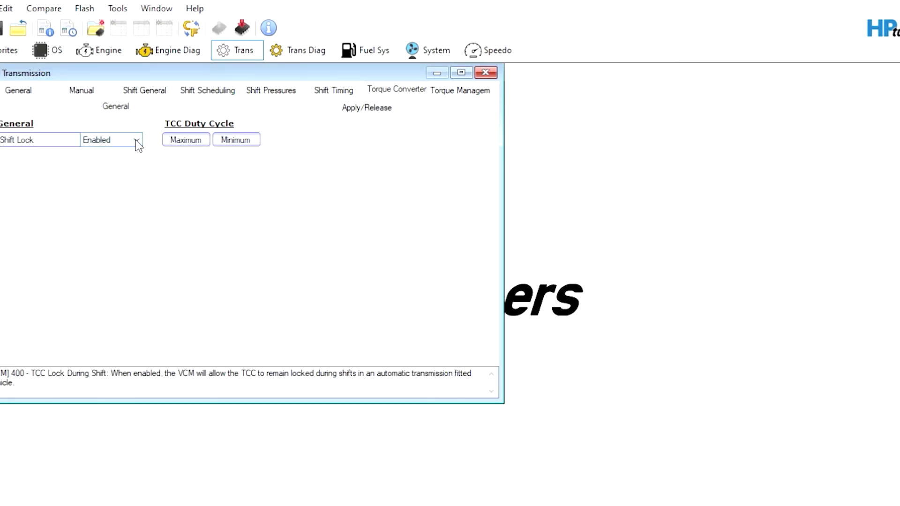
{"action": "left_click", "coordinate": [317, 109]}
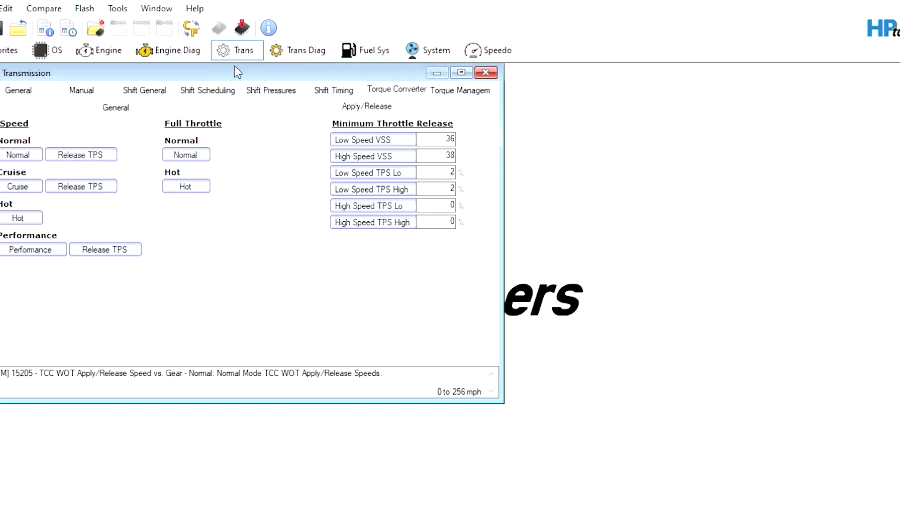
- In the engine diagnostics DTC list, set the Bank 1, Sensor 2 O2 low and high voltage codes (P0137, P0138) to No Error Reported
{"action": "left_click", "coordinate": [186, 52]}
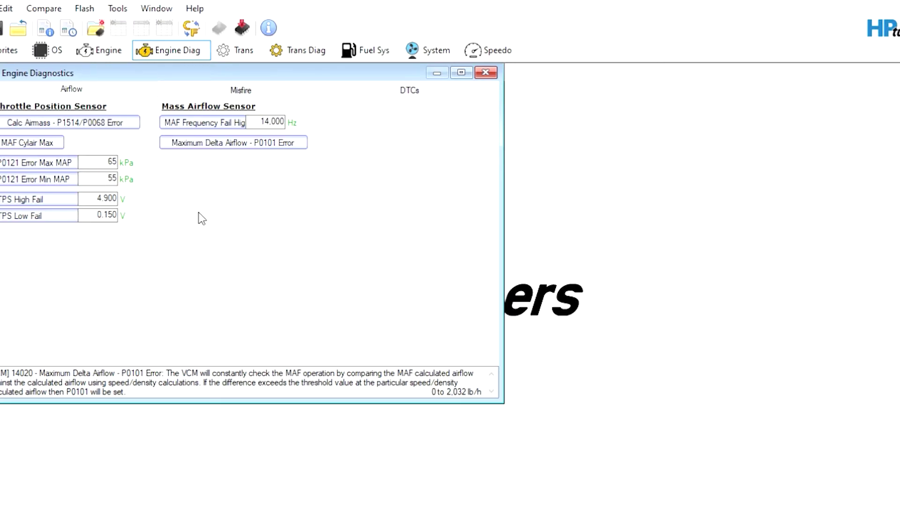
{"action": "left_click", "coordinate": [221, 122]}
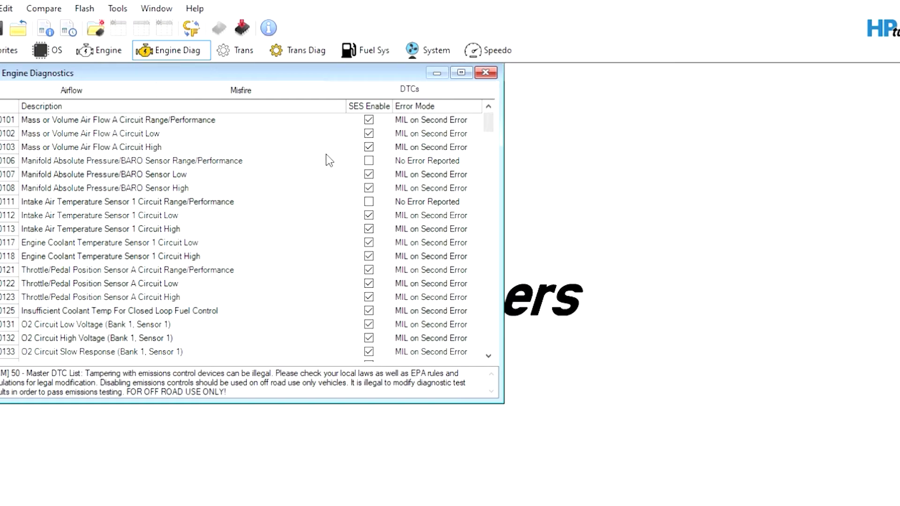
{"action": "left_click", "coordinate": [489, 357]}
{"action": "left_click", "coordinate": [489, 356]}
{"action": "left_click", "coordinate": [488, 356]}
{"action": "left_click", "coordinate": [488, 356]}
{"action": "left_click", "coordinate": [488, 357]}
{"action": "left_click", "coordinate": [488, 356]}
{"action": "left_click", "coordinate": [489, 356]}
{"action": "left_click", "coordinate": [488, 357]}
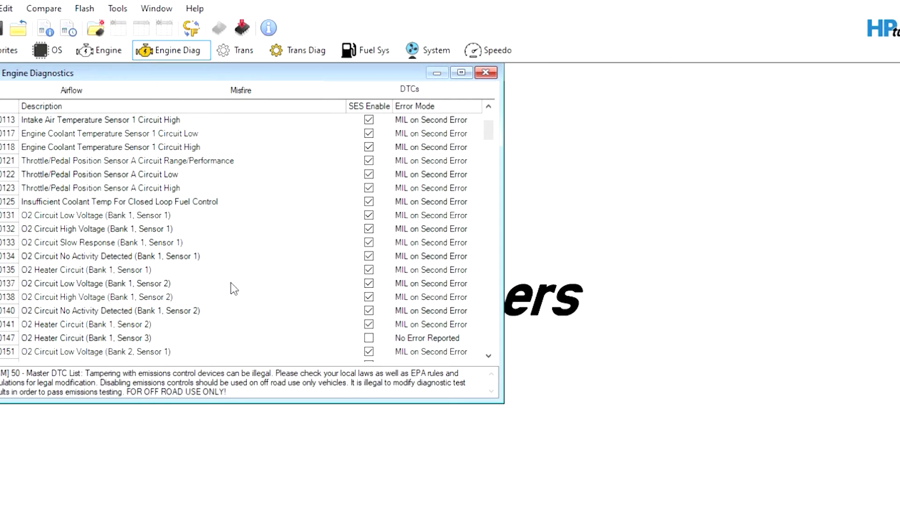
{"action": "left_click", "coordinate": [248, 284]}
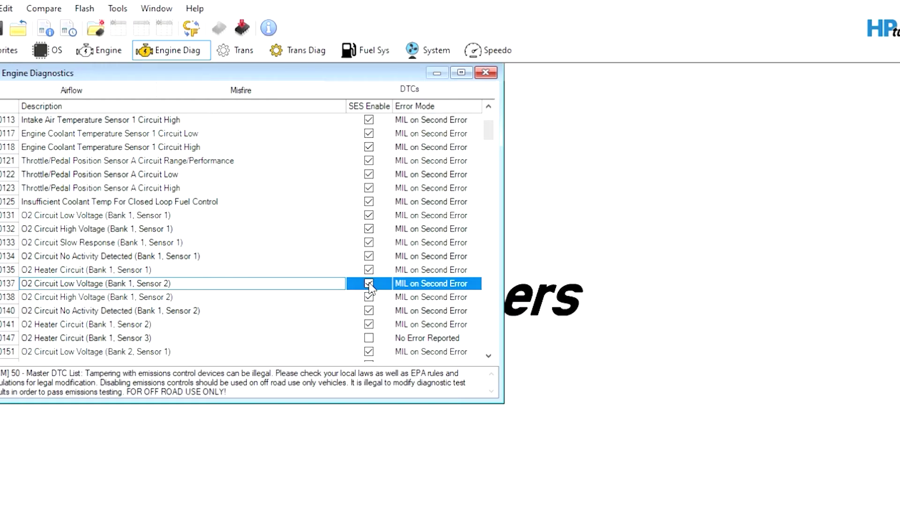
{"action": "left_click", "coordinate": [443, 284]}
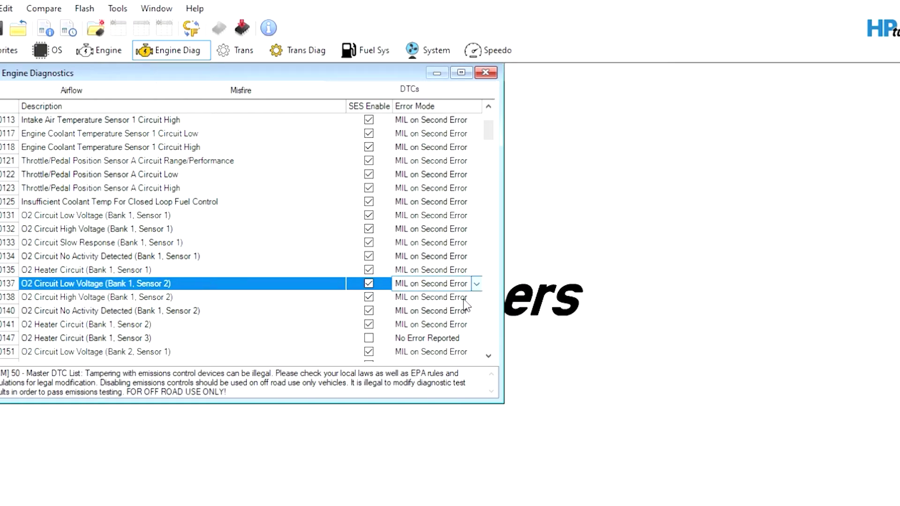
{"action": "key", "text": "Up"}
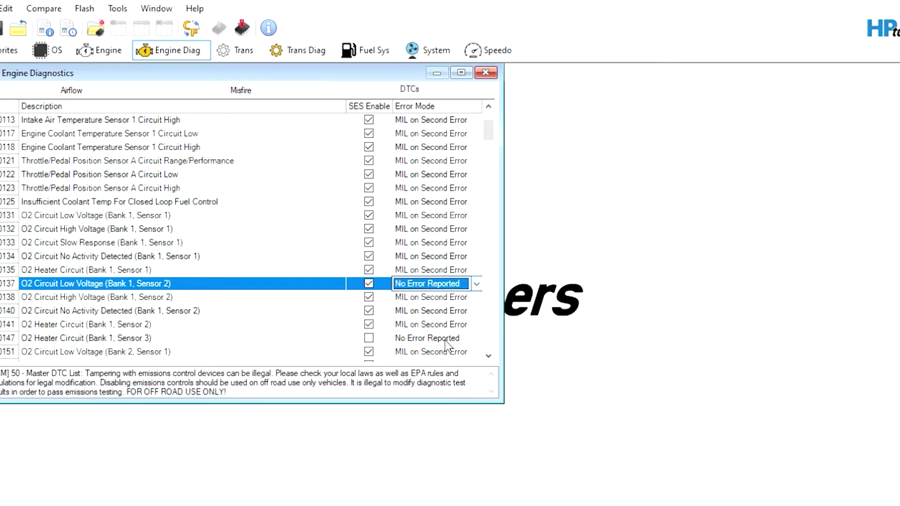
{"action": "left_click", "coordinate": [445, 299]}
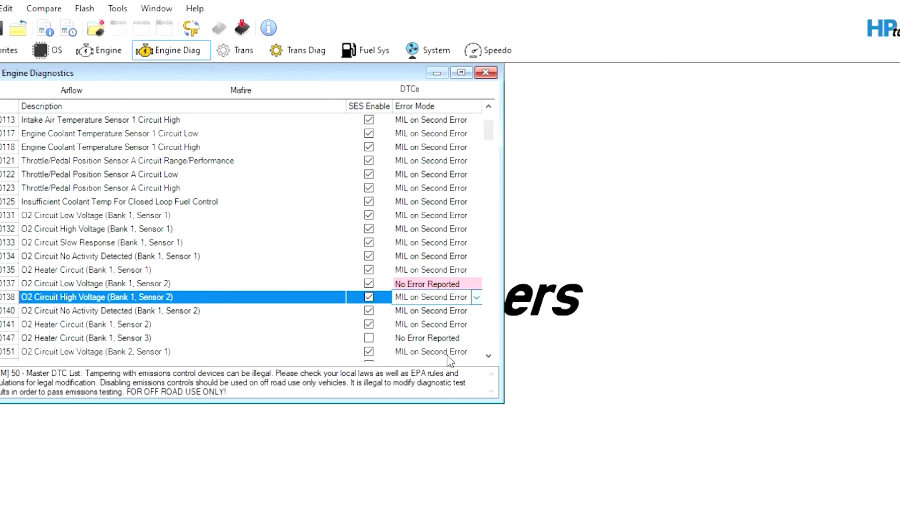
{"action": "key", "text": "n"}
- Set the error mode of the Bank 1, Sensor 2 O2 no-activity and heater circuit codes (P0140, P0141) to No Error Reported
{"action": "left_click", "coordinate": [469, 311]}
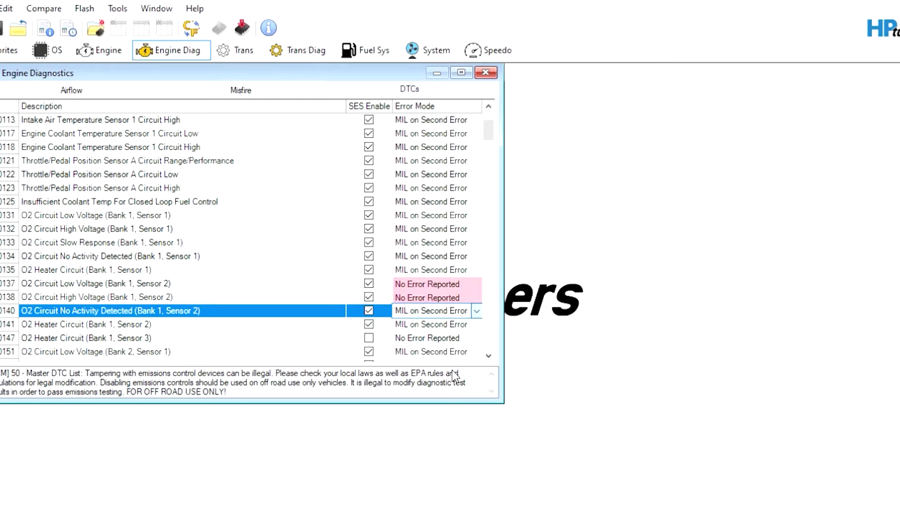
{"action": "key", "text": "n"}
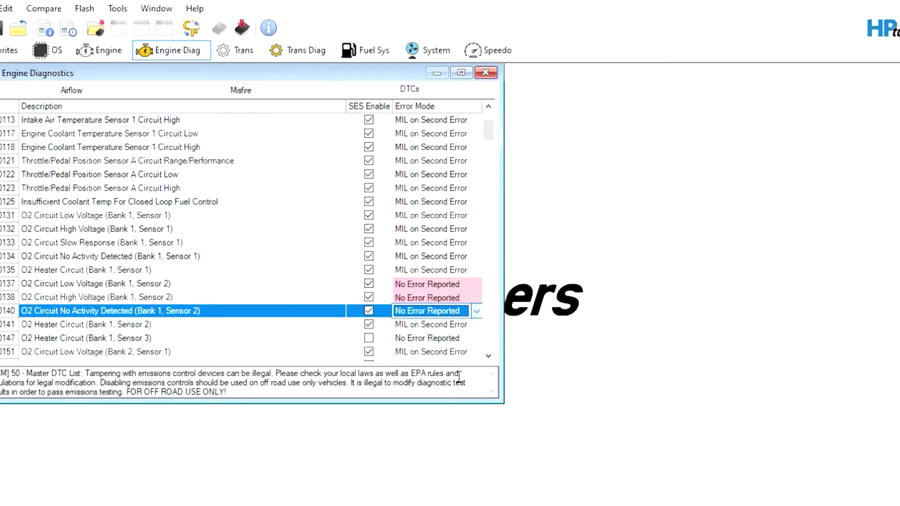
{"action": "left_click", "coordinate": [475, 325]}
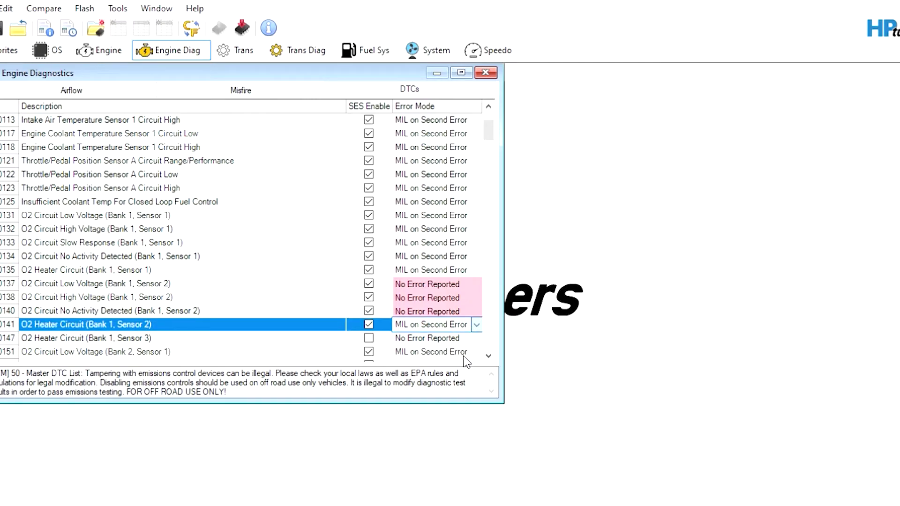
{"action": "key", "text": "n"}
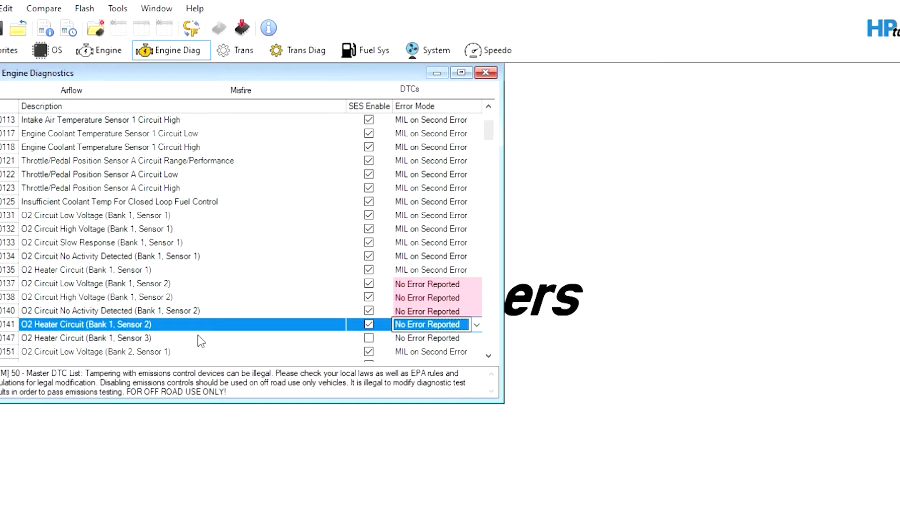
- Set the error mode of the Bank 2, Sensor 2 O2 low and high voltage codes (P0157, P0158) to No Error Reported
{"action": "left_click", "coordinate": [488, 357]}
{"action": "left_click", "coordinate": [488, 356]}
{"action": "left_click", "coordinate": [488, 356]}
{"action": "left_click", "coordinate": [489, 356]}
{"action": "left_click", "coordinate": [488, 356]}
{"action": "left_click", "coordinate": [489, 356]}
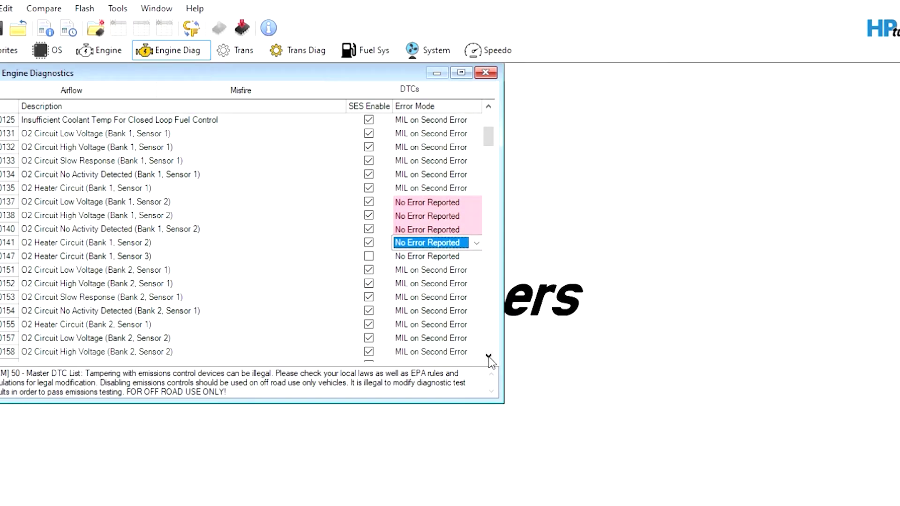
{"action": "left_click", "coordinate": [489, 356]}
{"action": "left_click", "coordinate": [488, 356]}
{"action": "left_click", "coordinate": [489, 356]}
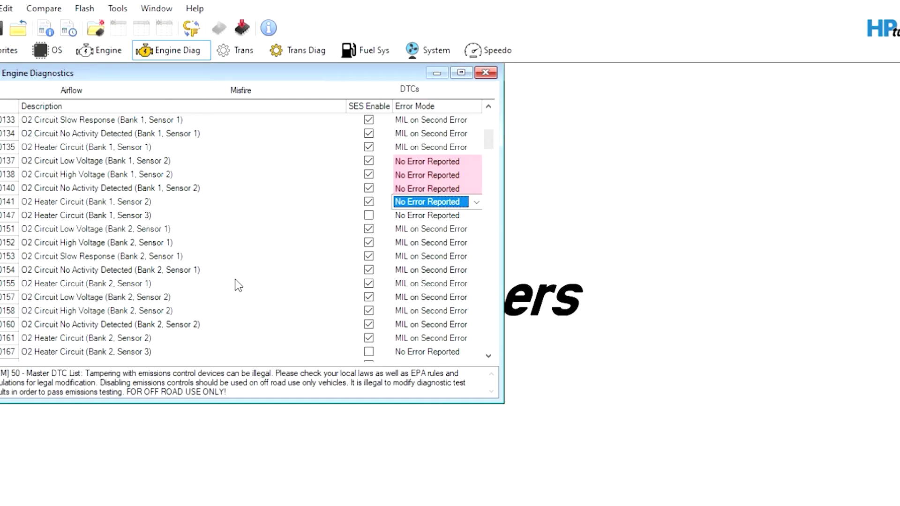
{"action": "left_click", "coordinate": [244, 301]}
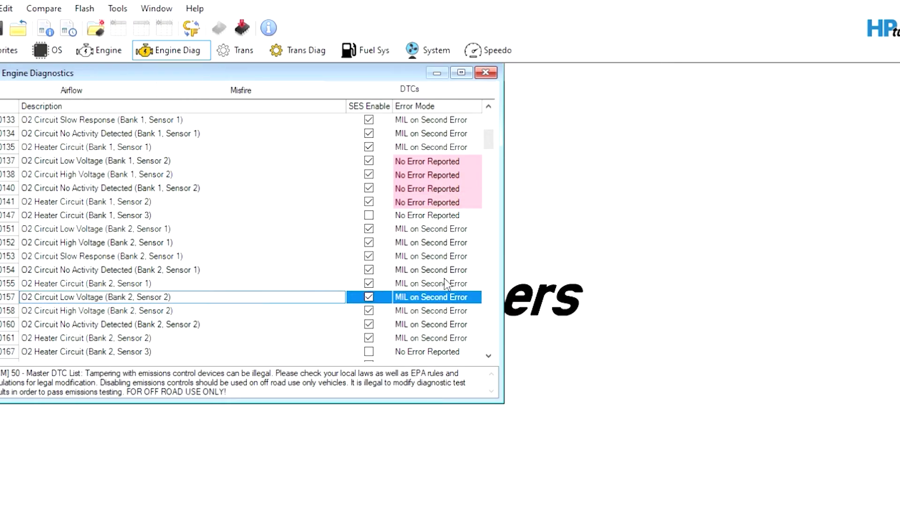
{"action": "left_click", "coordinate": [477, 300]}
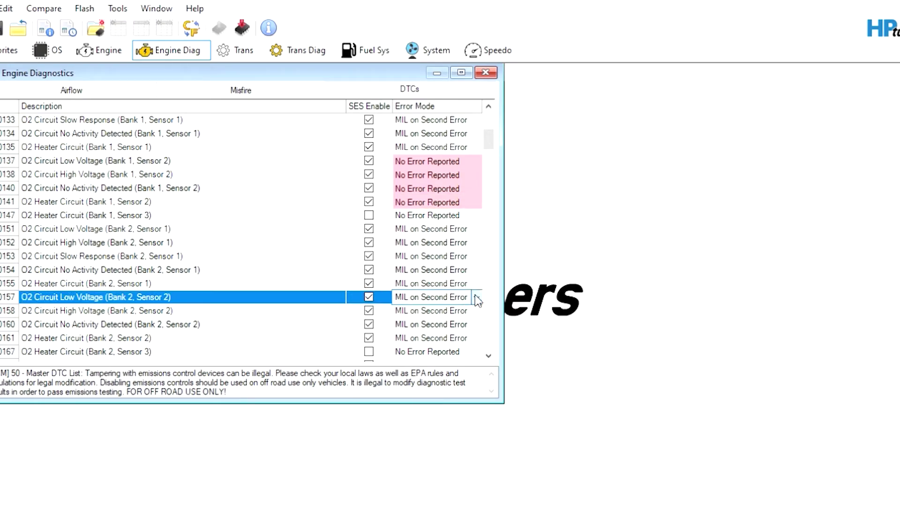
{"action": "key", "text": "n"}
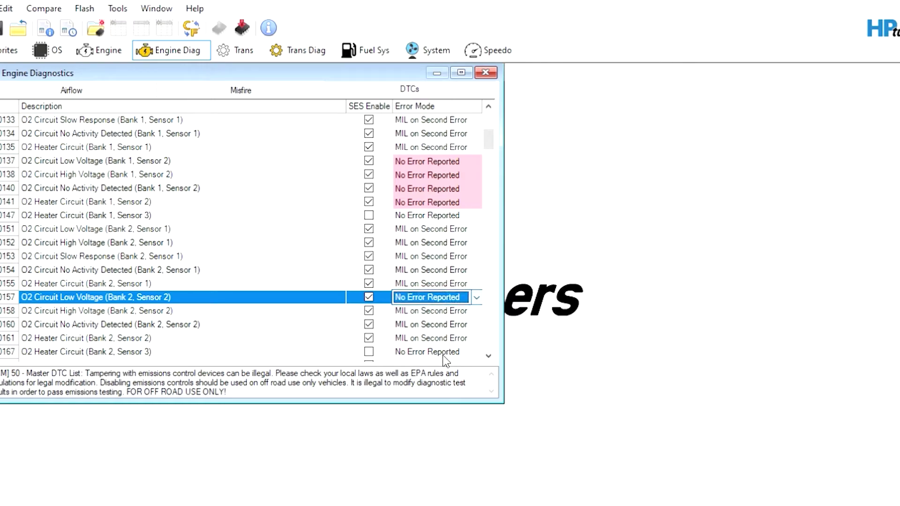
{"action": "left_click", "coordinate": [475, 310]}
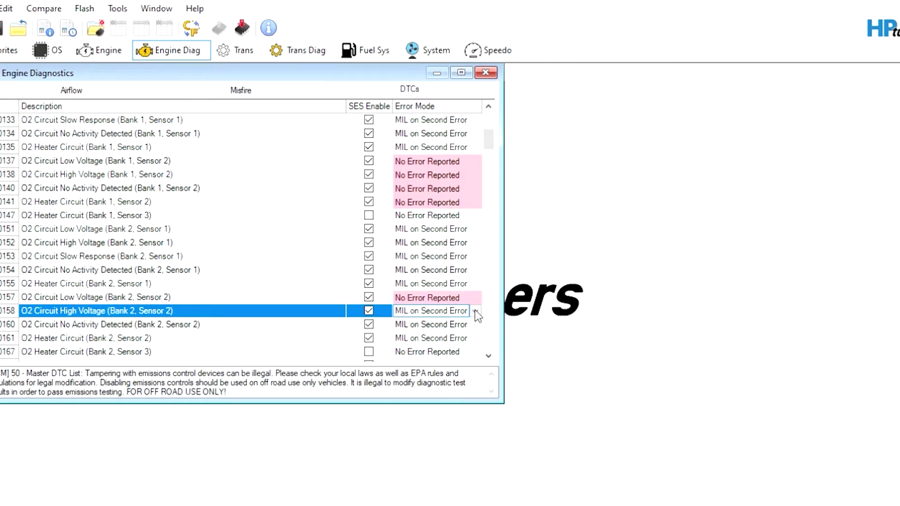
{"action": "key", "text": "n"}
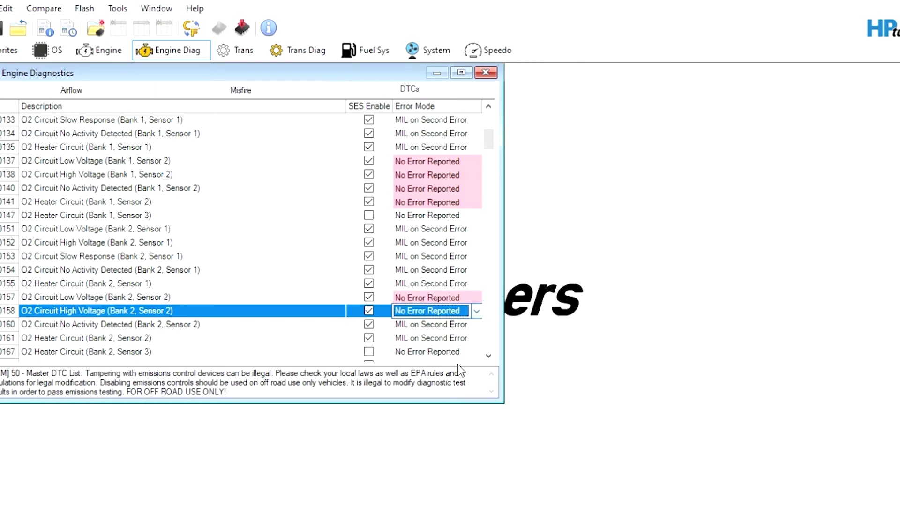
- Set the error mode of the Bank 2, Sensor 2 O2 no-activity and heater circuit codes (P0160, P0161) to No Error Reported
{"action": "left_click", "coordinate": [475, 328]}
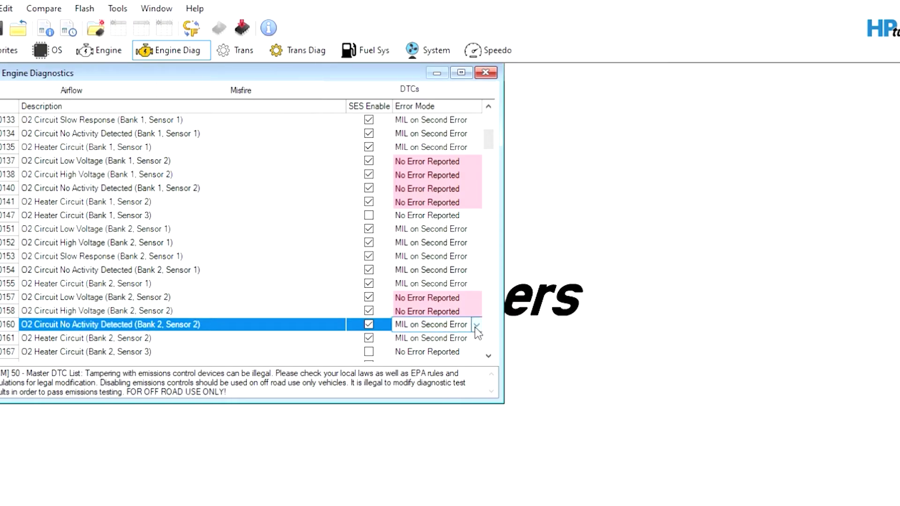
{"action": "key", "text": "n"}
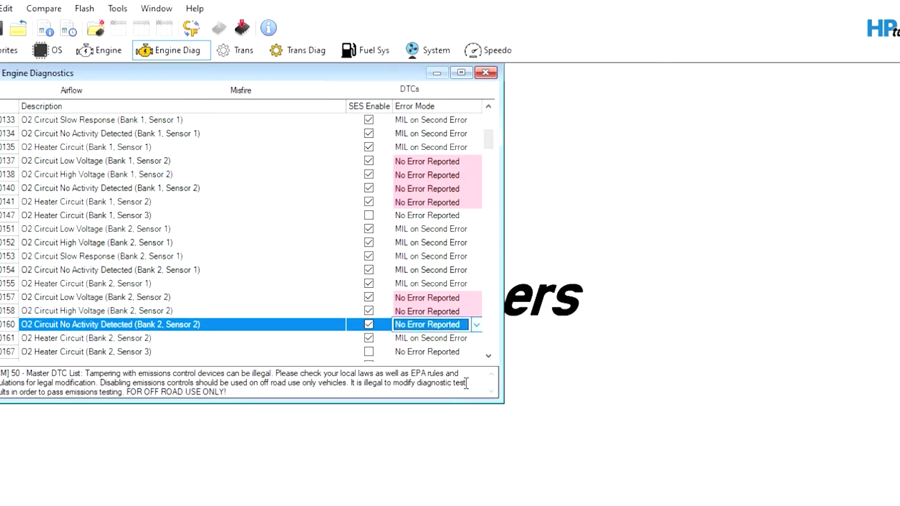
{"action": "left_click", "coordinate": [475, 338]}
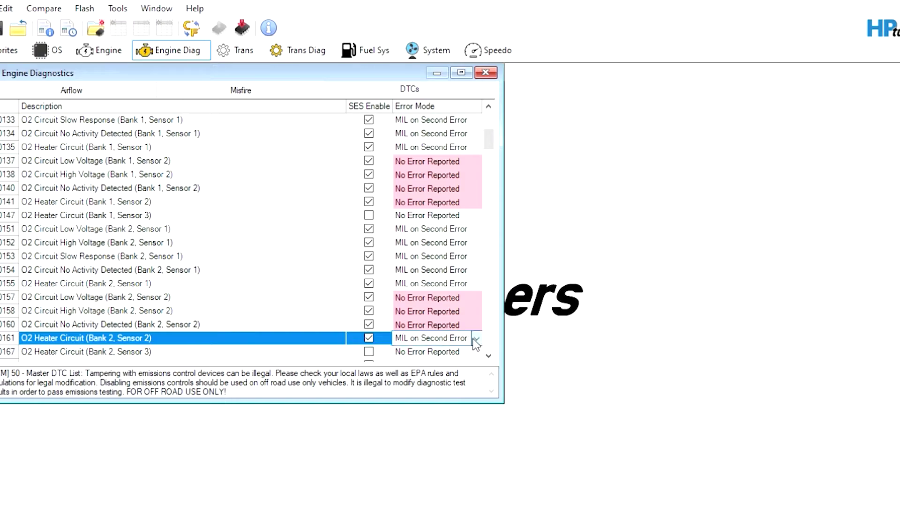
{"action": "key", "text": "n"}
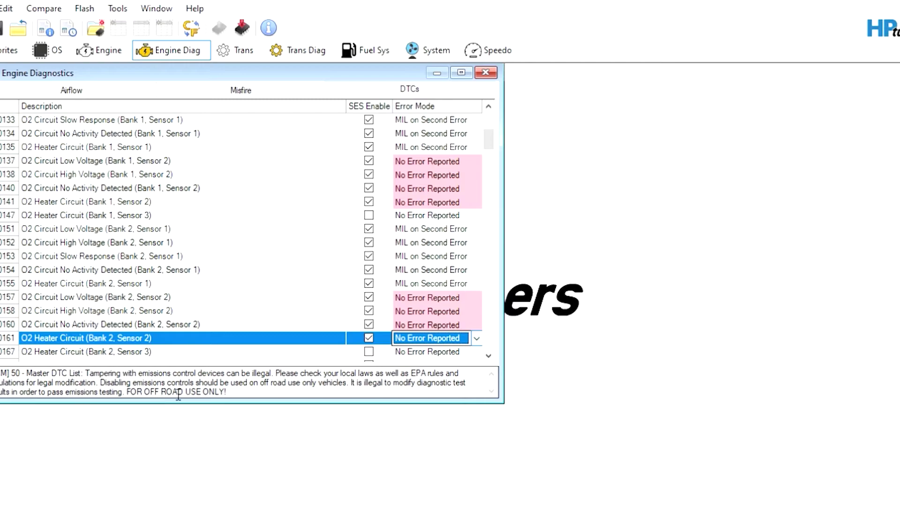
- Set the error mode of the Exhaust Gas Recirculation Flow Insufficient Detected code (P0401) to No Error Reported
{"action": "left_click", "coordinate": [489, 358]}
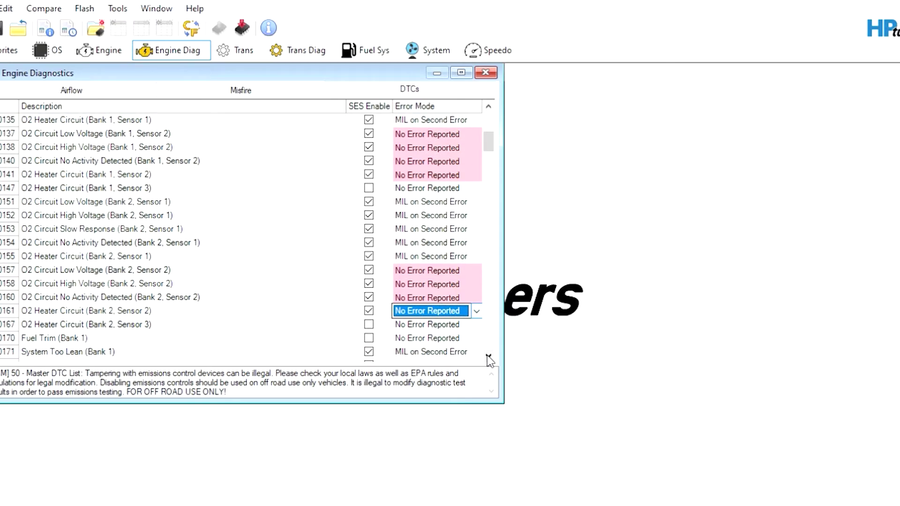
{"action": "left_click", "coordinate": [488, 359]}
{"action": "left_click", "coordinate": [489, 358]}
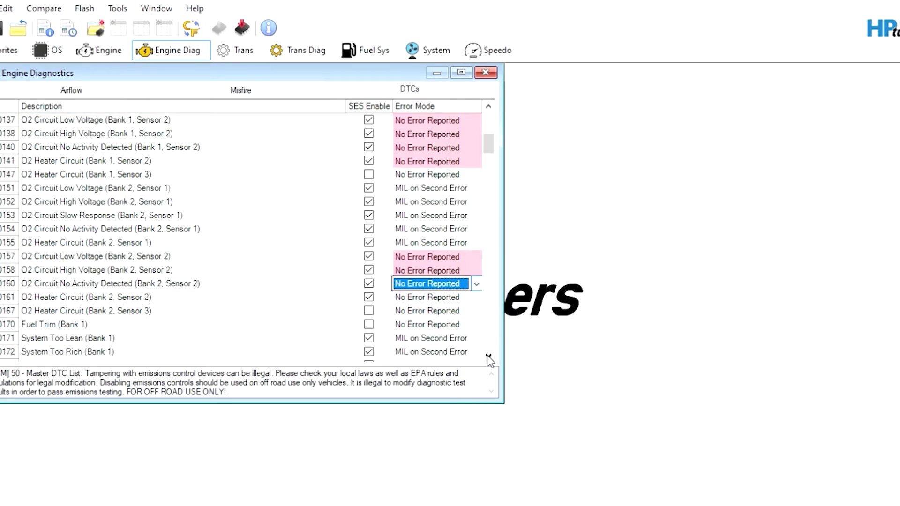
{"action": "left_click", "coordinate": [488, 358]}
{"action": "left_click", "coordinate": [489, 358]}
{"action": "left_click", "coordinate": [489, 358]}
{"action": "left_click", "coordinate": [488, 358]}
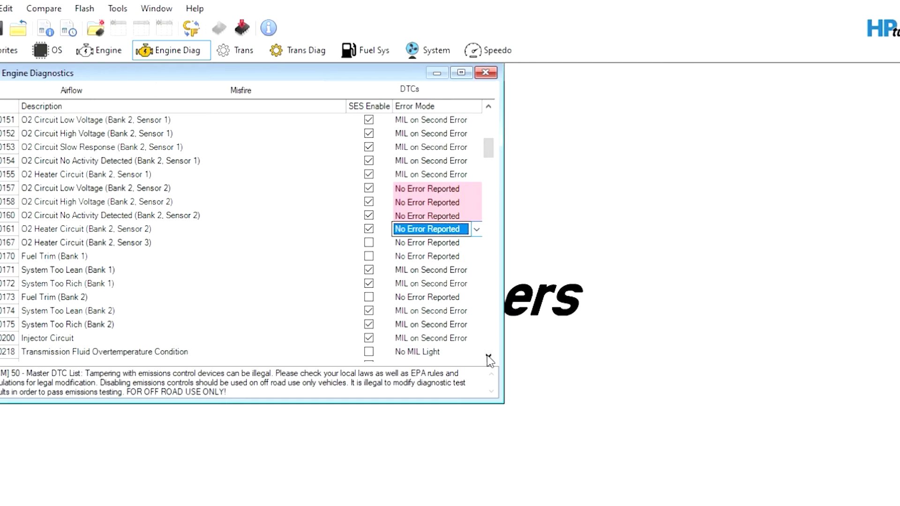
{"action": "left_click", "coordinate": [488, 358]}
{"action": "left_click", "coordinate": [489, 358]}
{"action": "left_click", "coordinate": [489, 358]}
{"action": "left_click", "coordinate": [489, 358]}
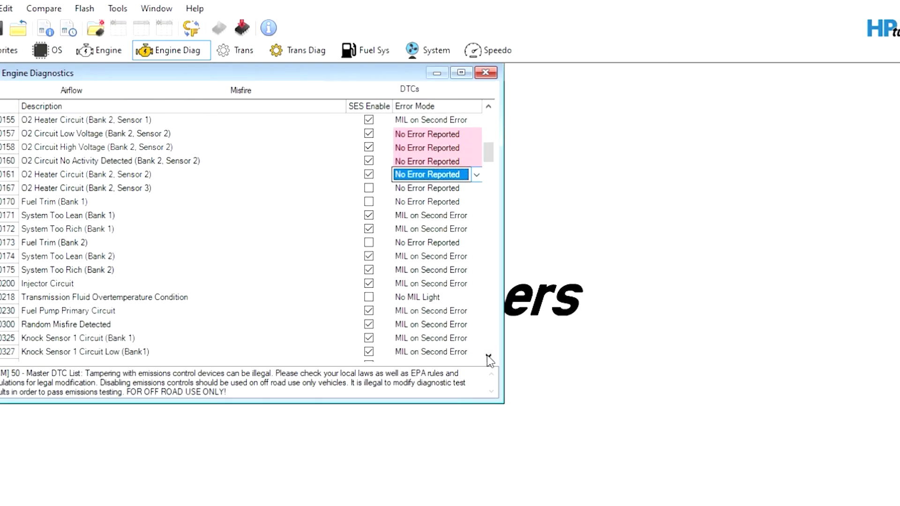
{"action": "left_click", "coordinate": [489, 358]}
{"action": "left_click", "coordinate": [489, 358]}
{"action": "left_click", "coordinate": [489, 358]}
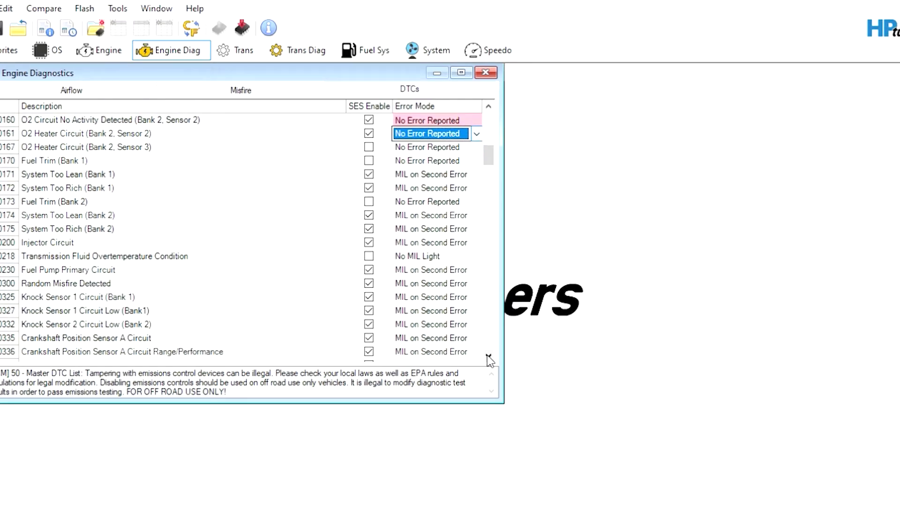
{"action": "left_click", "coordinate": [488, 358]}
{"action": "left_click", "coordinate": [489, 358]}
{"action": "left_click", "coordinate": [489, 358]}
{"action": "left_click", "coordinate": [489, 358]}
{"action": "left_click", "coordinate": [489, 358]}
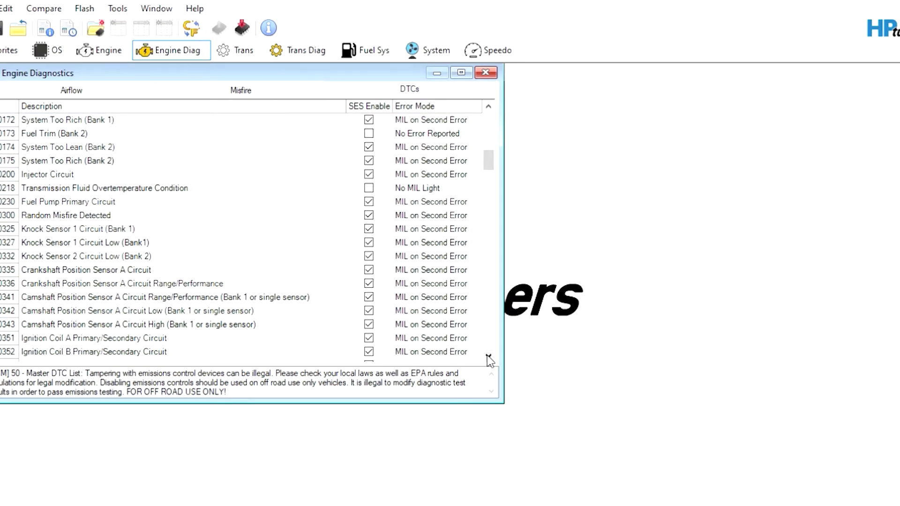
{"action": "left_click", "coordinate": [489, 358]}
{"action": "left_click", "coordinate": [489, 358]}
{"action": "double_click", "coordinate": [489, 358]}
{"action": "left_click", "coordinate": [489, 358]}
{"action": "double_click", "coordinate": [489, 358]}
{"action": "double_click", "coordinate": [489, 358]}
{"action": "left_click", "coordinate": [489, 358]}
{"action": "left_click", "coordinate": [489, 358]}
{"action": "left_click", "coordinate": [489, 358]}
{"action": "left_click", "coordinate": [489, 358]}
{"action": "left_click", "coordinate": [489, 358]}
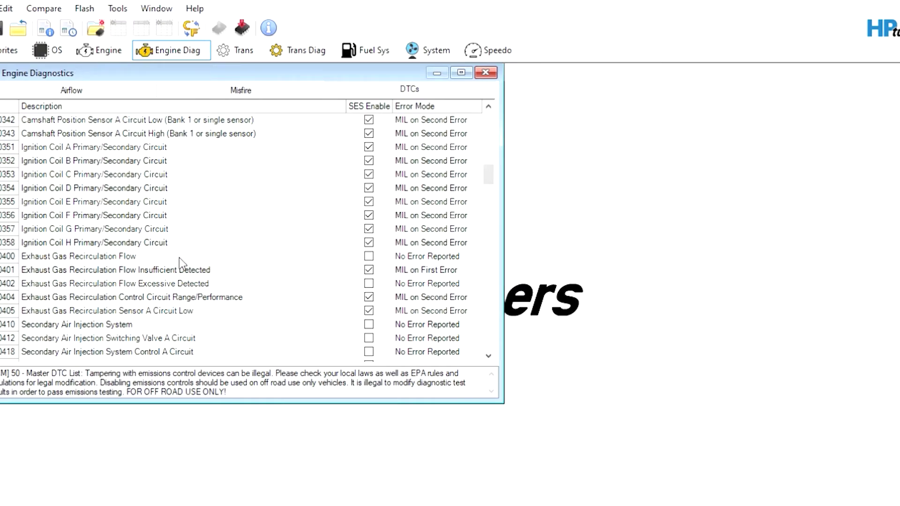
{"action": "left_click", "coordinate": [410, 243]}
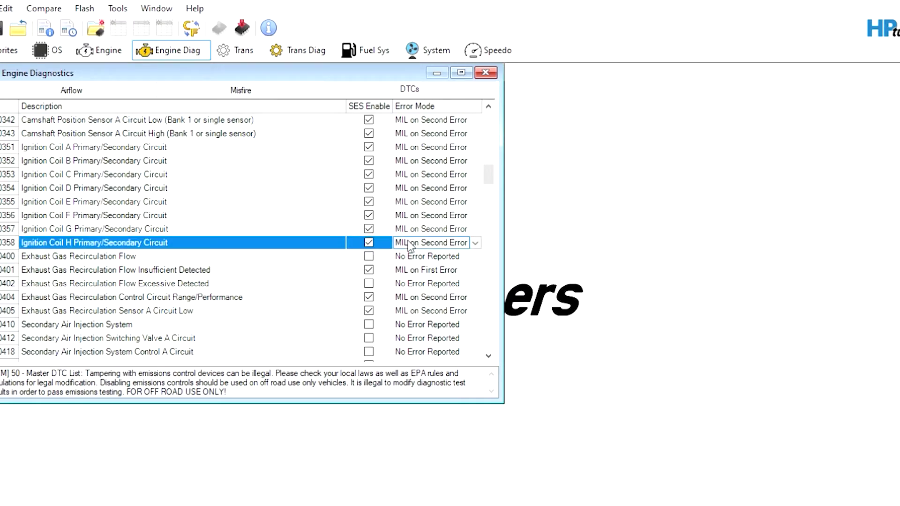
{"action": "left_click", "coordinate": [420, 273]}
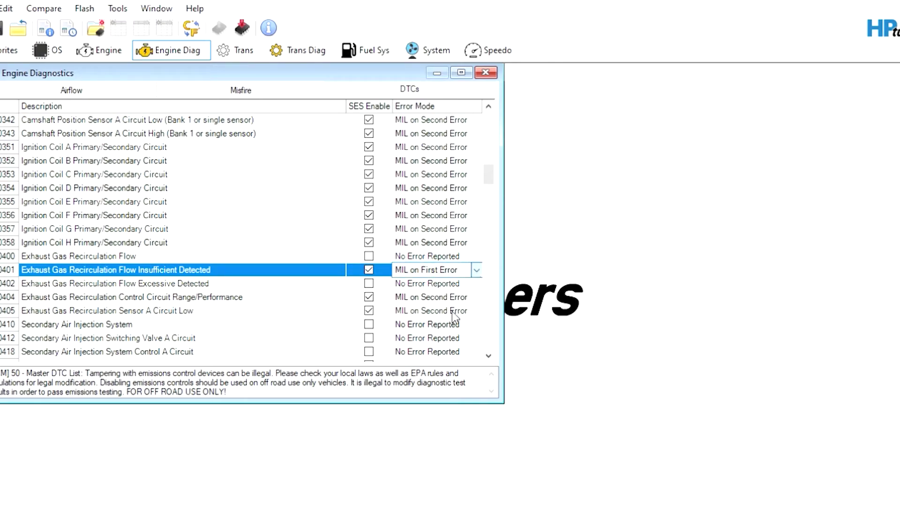
{"action": "key", "text": "Up"}
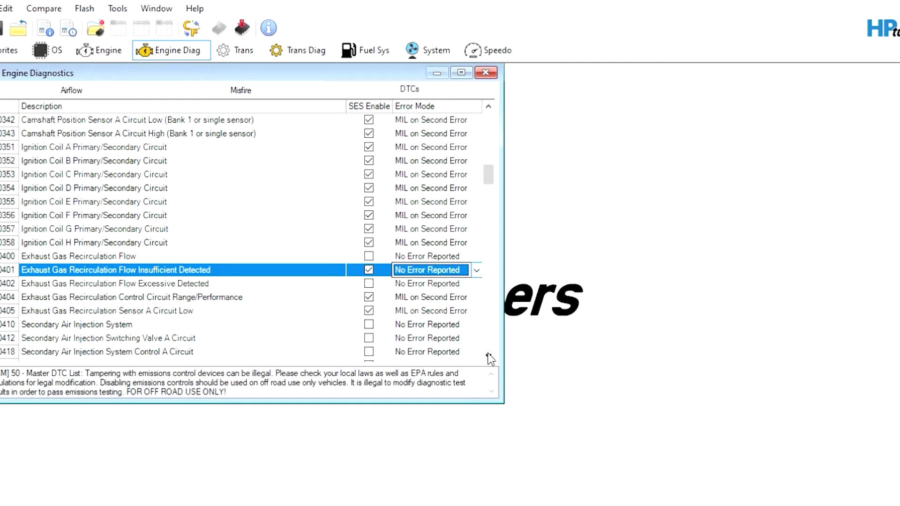
- Review the error modes of the remaining diagnostic codes, from the catalyst efficiency and evaporative emission codes to the end of the DTC list
{"action": "scroll", "coordinate": [490, 358], "scroll_direction": "down", "scroll_amount": 9}
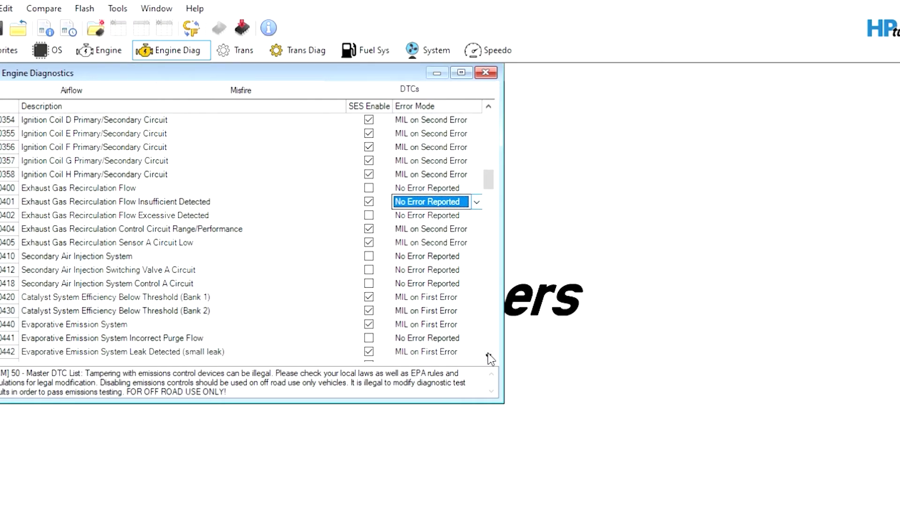
{"action": "scroll", "coordinate": [490, 358], "scroll_direction": "down", "scroll_amount": 2}
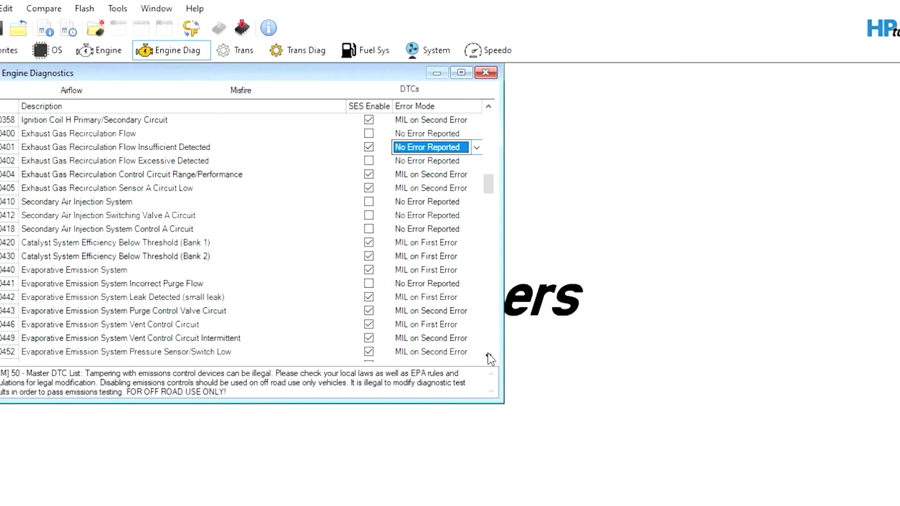
{"action": "left_click", "coordinate": [489, 359]}
{"action": "scroll", "coordinate": [489, 359], "scroll_direction": "down", "scroll_amount": 6}
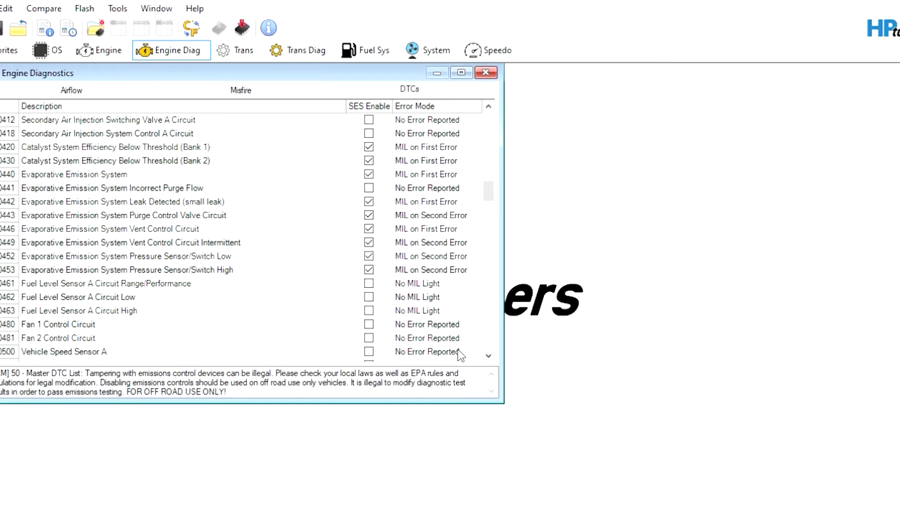
{"action": "left_click", "coordinate": [488, 356]}
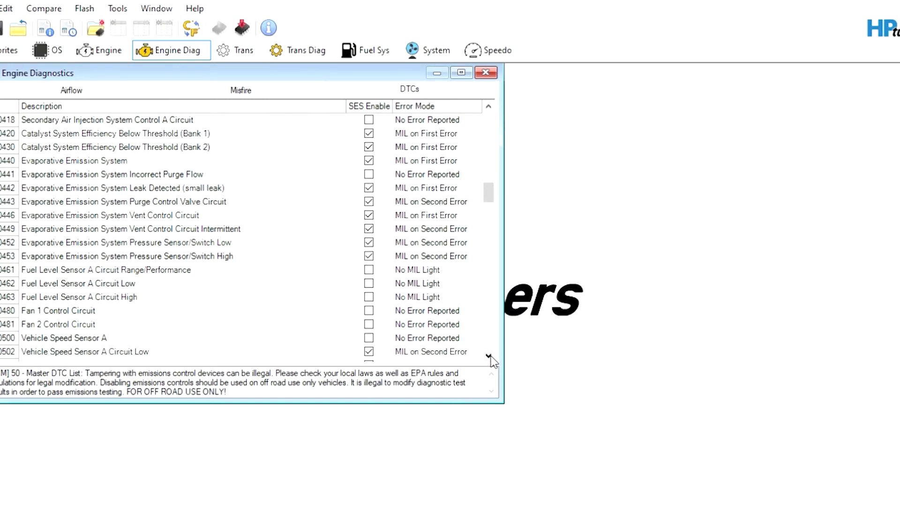
{"action": "left_click", "coordinate": [488, 356]}
{"action": "left_click", "coordinate": [488, 356]}
{"action": "left_click", "coordinate": [488, 356]}
{"action": "left_click", "coordinate": [488, 357]}
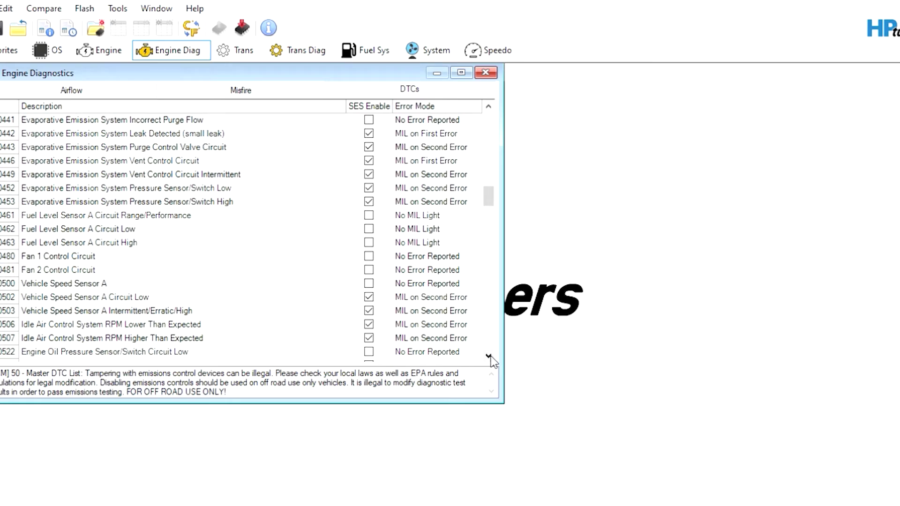
{"action": "left_click", "coordinate": [489, 356]}
{"action": "left_click", "coordinate": [488, 356]}
{"action": "left_click", "coordinate": [489, 356]}
{"action": "left_click", "coordinate": [489, 356]}
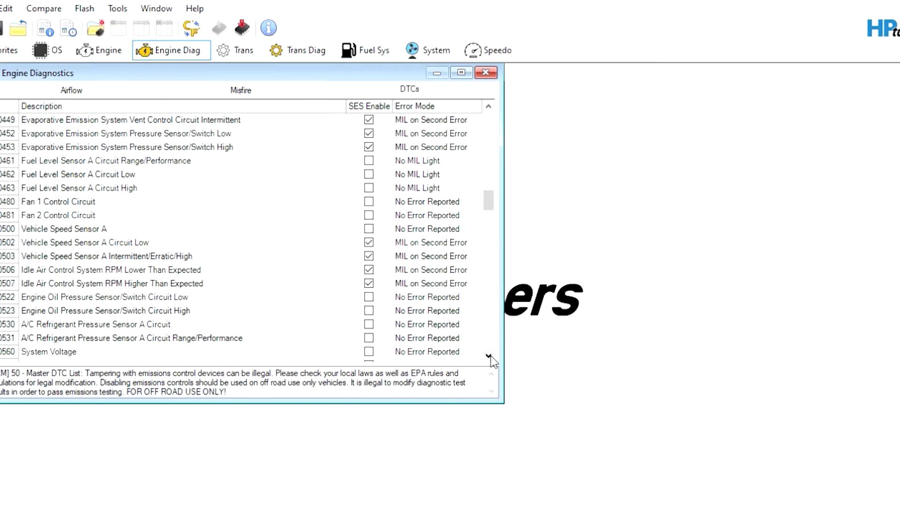
{"action": "left_click", "coordinate": [488, 356]}
{"action": "double_click", "coordinate": [488, 356]}
{"action": "double_click", "coordinate": [489, 356]}
{"action": "double_click", "coordinate": [489, 356]}
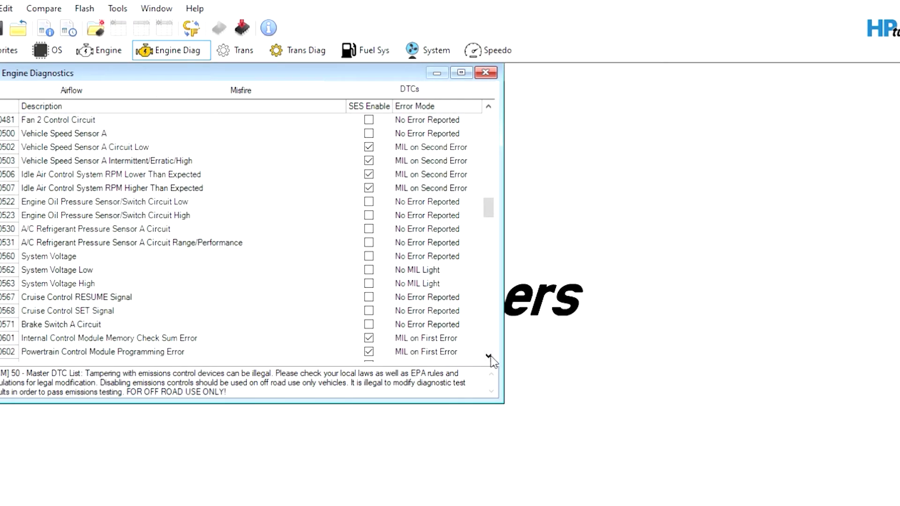
{"action": "triple_click", "coordinate": [488, 356]}
{"action": "double_click", "coordinate": [489, 356]}
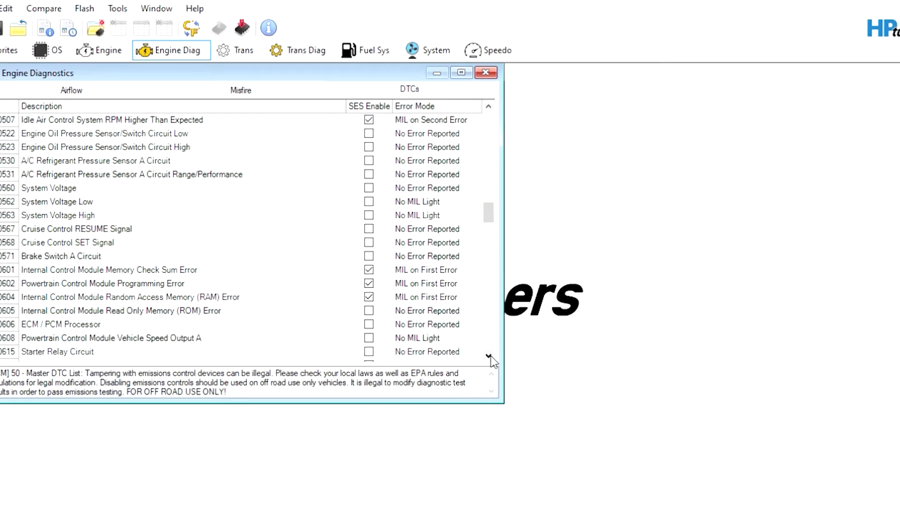
{"action": "left_click", "coordinate": [488, 356]}
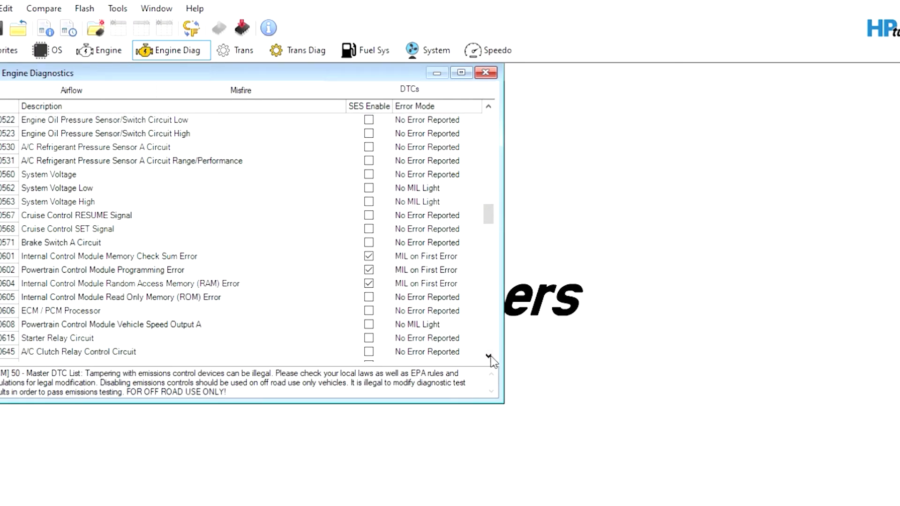
{"action": "left_click", "coordinate": [489, 356]}
{"action": "left_click", "coordinate": [489, 356]}
{"action": "left_click", "coordinate": [488, 356]}
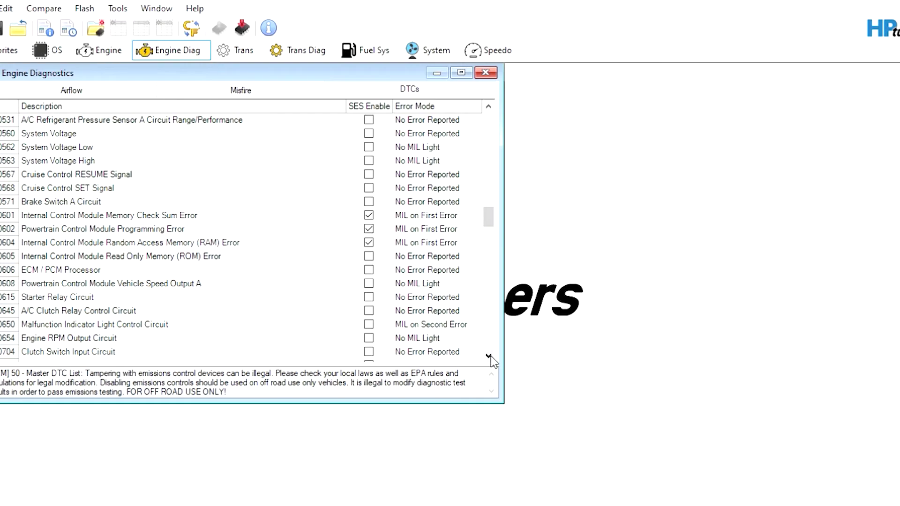
{"action": "left_click", "coordinate": [489, 356]}
{"action": "left_click", "coordinate": [489, 356]}
{"action": "triple_click", "coordinate": [489, 356]}
{"action": "left_click", "coordinate": [489, 356]}
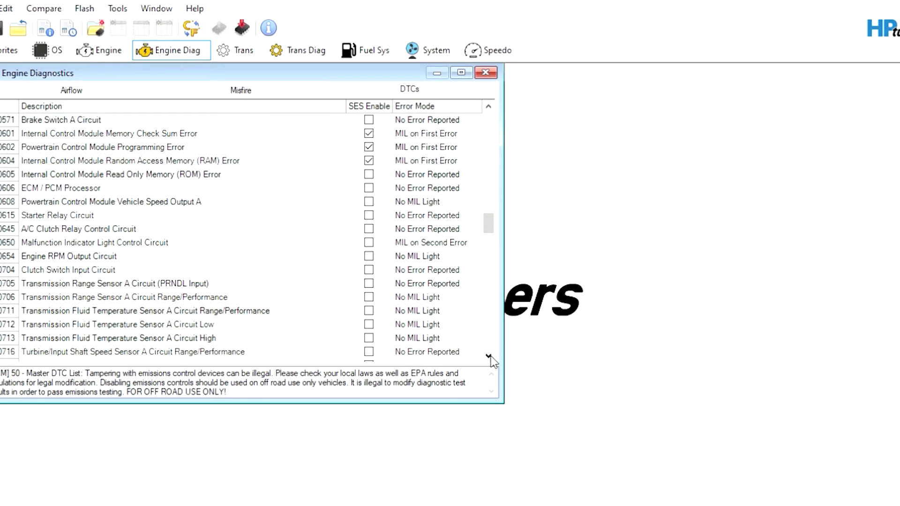
{"action": "left_click", "coordinate": [489, 356]}
{"action": "left_click", "coordinate": [488, 356]}
{"action": "left_click", "coordinate": [489, 356]}
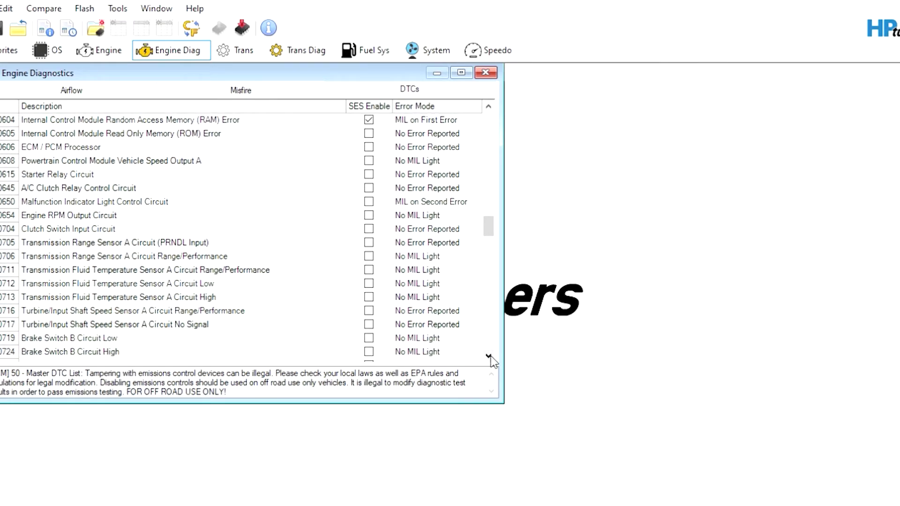
{"action": "left_click", "coordinate": [488, 356]}
{"action": "triple_click", "coordinate": [489, 356]}
{"action": "double_click", "coordinate": [488, 357]}
{"action": "left_click", "coordinate": [489, 356]}
{"action": "double_click", "coordinate": [489, 356]}
{"action": "double_click", "coordinate": [489, 356]}
{"action": "triple_click", "coordinate": [488, 357]}
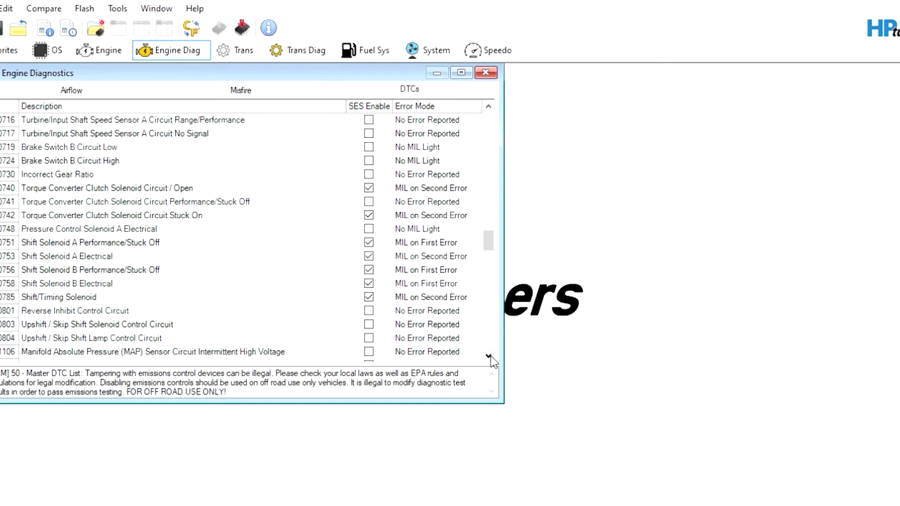
{"action": "left_click", "coordinate": [489, 357]}
{"action": "triple_click", "coordinate": [489, 356]}
{"action": "triple_click", "coordinate": [489, 356]}
{"action": "double_click", "coordinate": [489, 356]}
{"action": "left_click", "coordinate": [489, 356]}
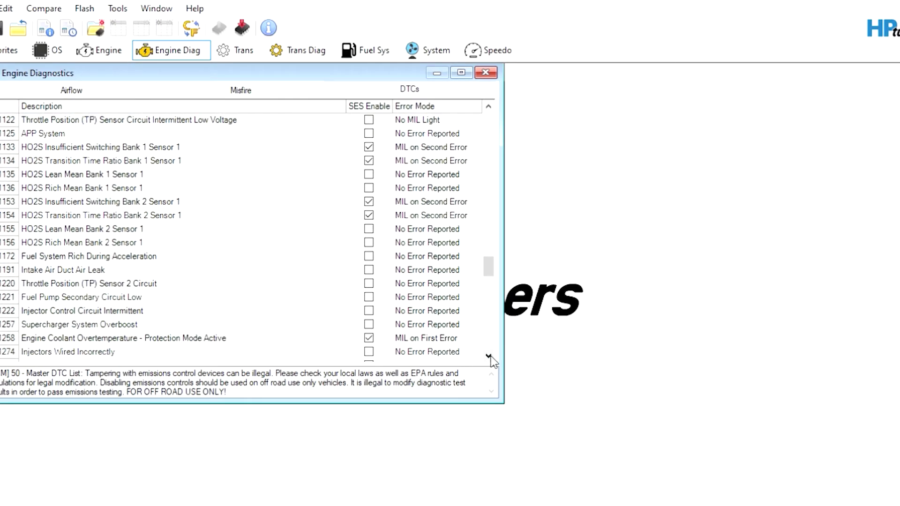
{"action": "left_click_drag", "start_coordinate": [490, 357], "coordinate": [490, 357]}
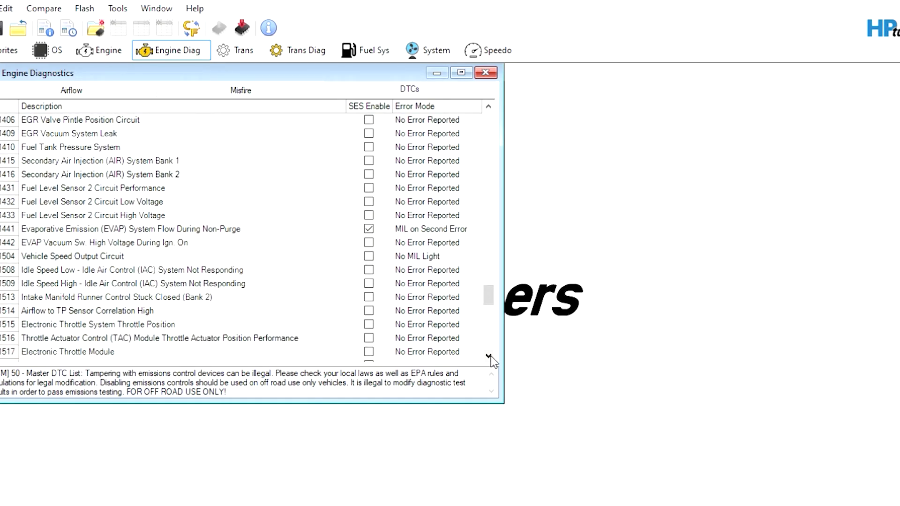
{"action": "left_click_drag", "start_coordinate": [489, 357], "coordinate": [490, 357]}
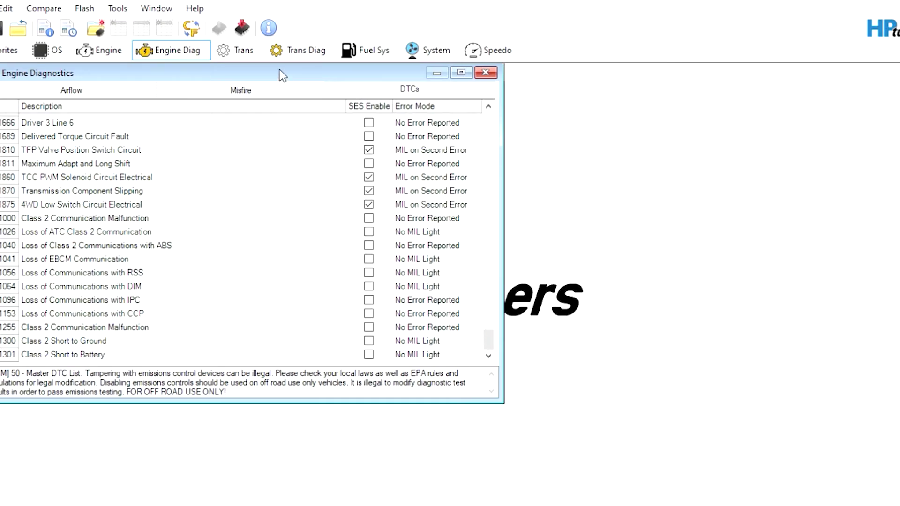
- Review the transmission diagnostics settings and the fuel tank and gauge settings
{"action": "left_click", "coordinate": [303, 51]}
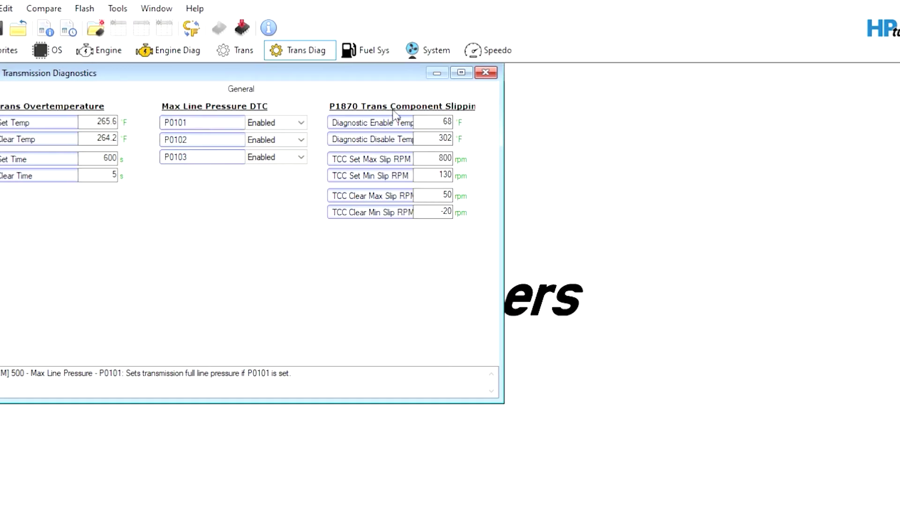
{"action": "left_click", "coordinate": [375, 52]}
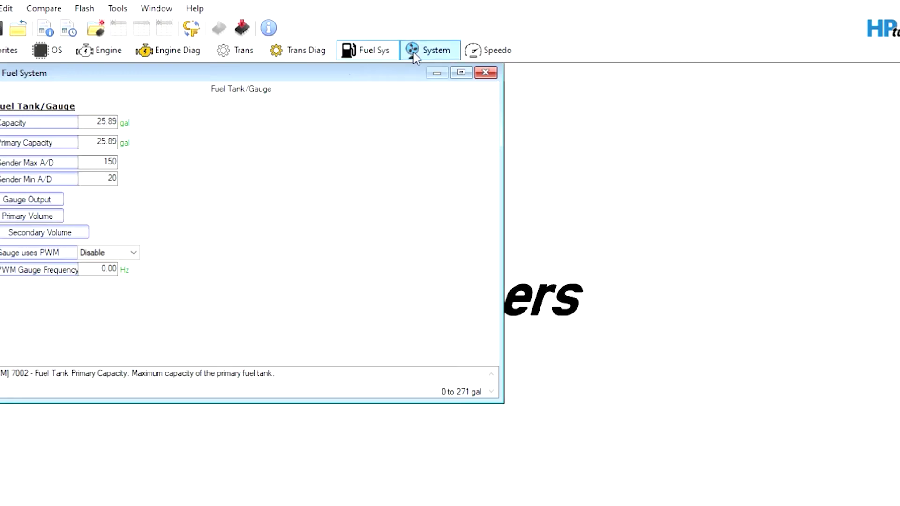
- In the system fan settings, set the fan type to 2 Fans
{"action": "left_click", "coordinate": [426, 52]}
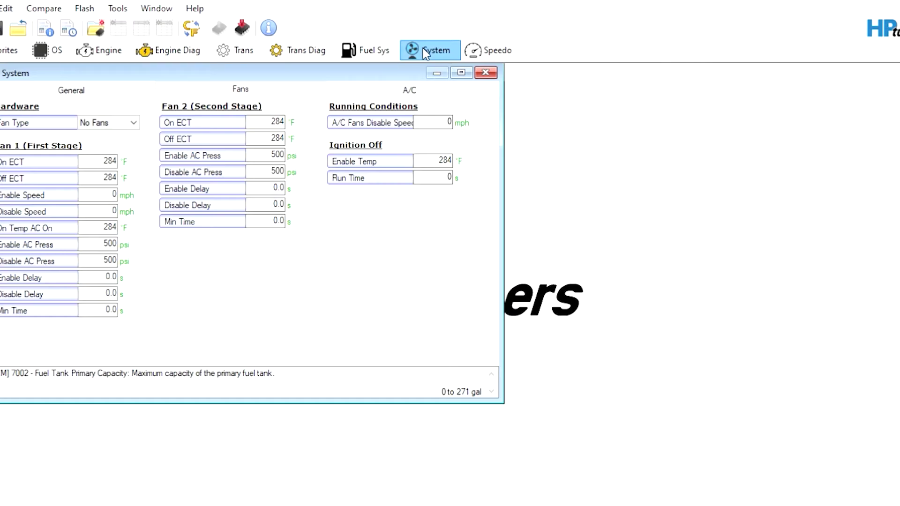
{"action": "left_click", "coordinate": [135, 124]}
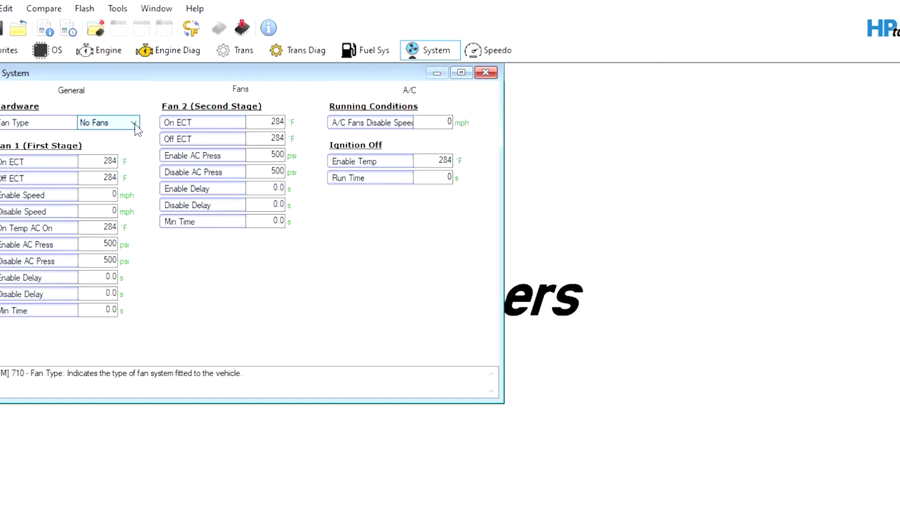
{"action": "key", "text": "Down"}
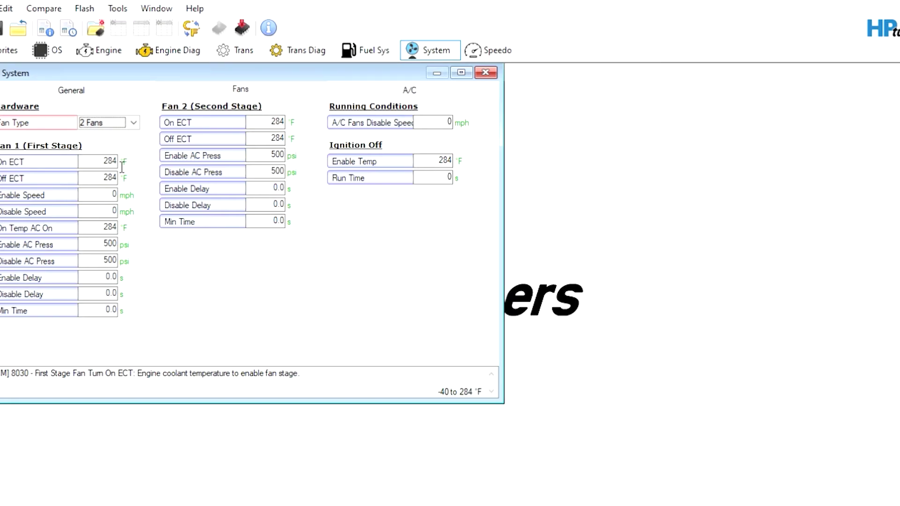
- Set the Fan 1 (First Stage) On ECT to 170 °F and its Off ECT to 190 °F
{"action": "left_click", "coordinate": [121, 166]}
{"action": "key", "text": "BackSpace"}
{"action": "key", "text": "BackSpace"}
{"action": "key", "text": "BackSpace"}
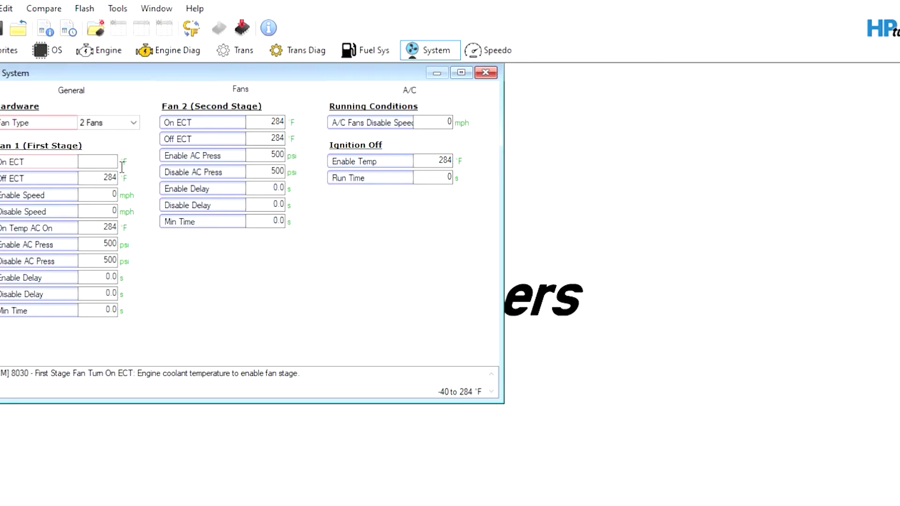
{"action": "type", "text": "170"}
{"action": "left_click", "coordinate": [121, 173]}
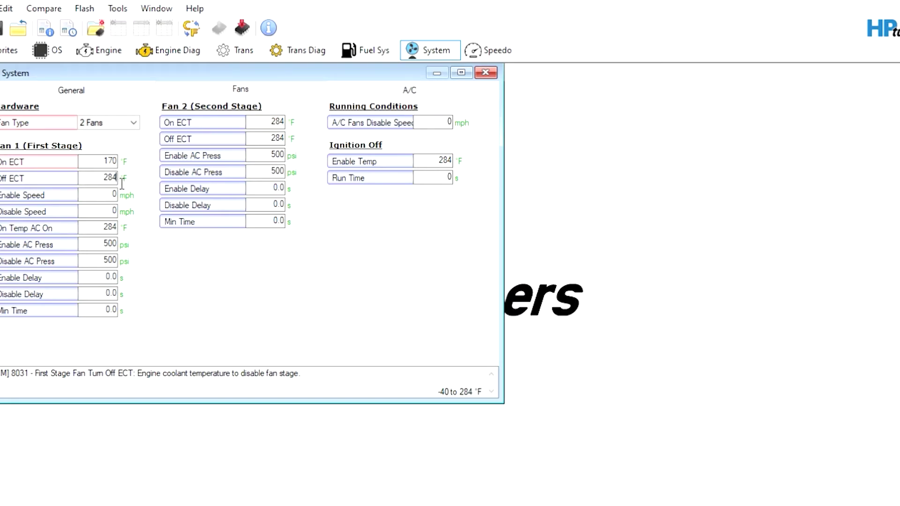
{"action": "key", "text": "BackSpace"}
{"action": "key", "text": "BackSpace"}
{"action": "key", "text": "BackSpace"}
{"action": "type", "text": "190"}
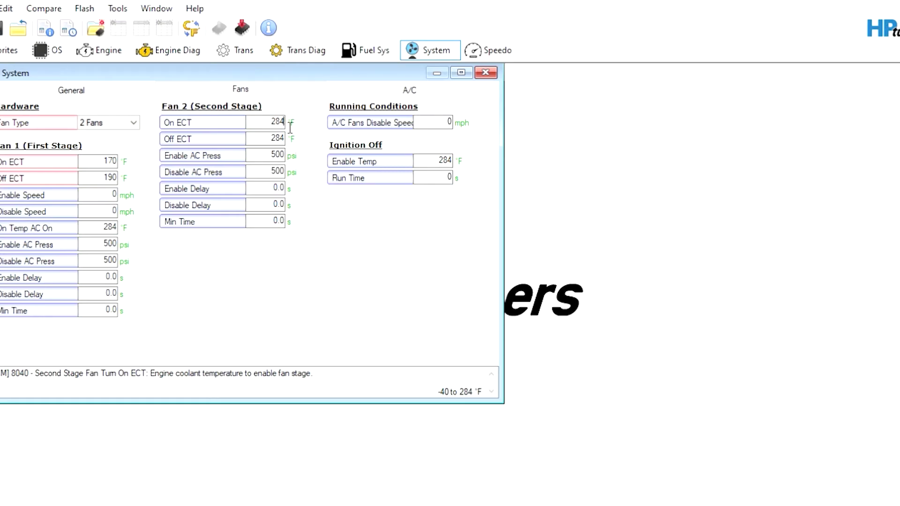
- Set the Fan 2 (Second Stage) On ECT to 175 °F and its Off ECT to 190 °F
{"action": "key", "text": "BackSpace"}
{"action": "key", "text": "BackSpace"}
{"action": "key", "text": "BackSpace"}
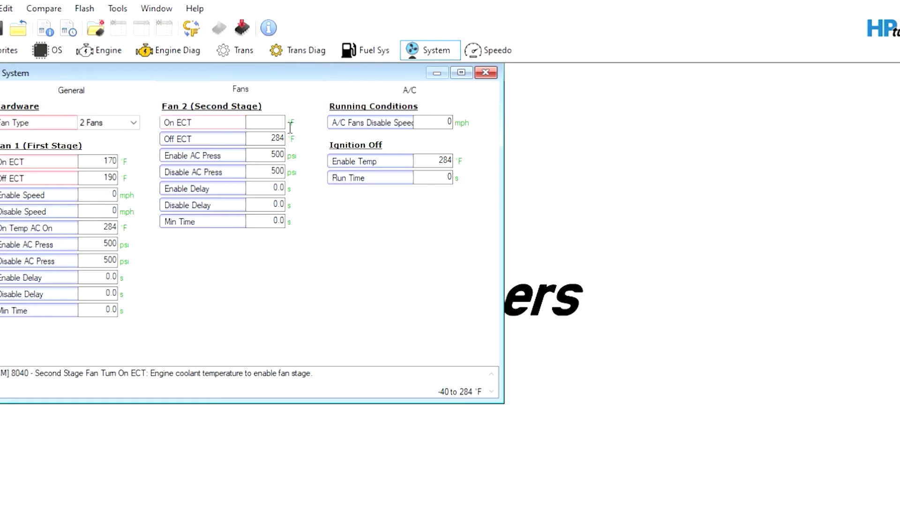
{"action": "type", "text": "175"}
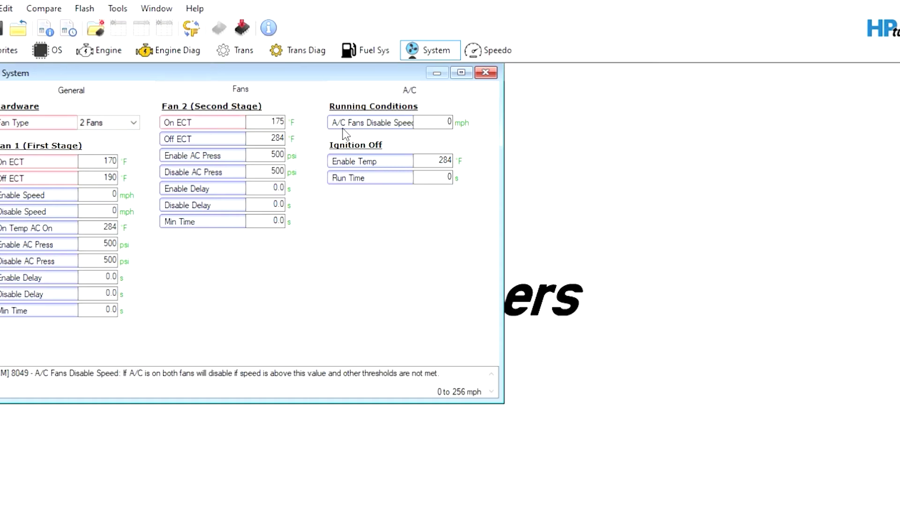
{"action": "left_click", "coordinate": [286, 137]}
{"action": "key", "text": "BackSpace"}
{"action": "key", "text": "BackSpace"}
{"action": "key", "text": "BackSpace"}
{"action": "type", "text": "190"}
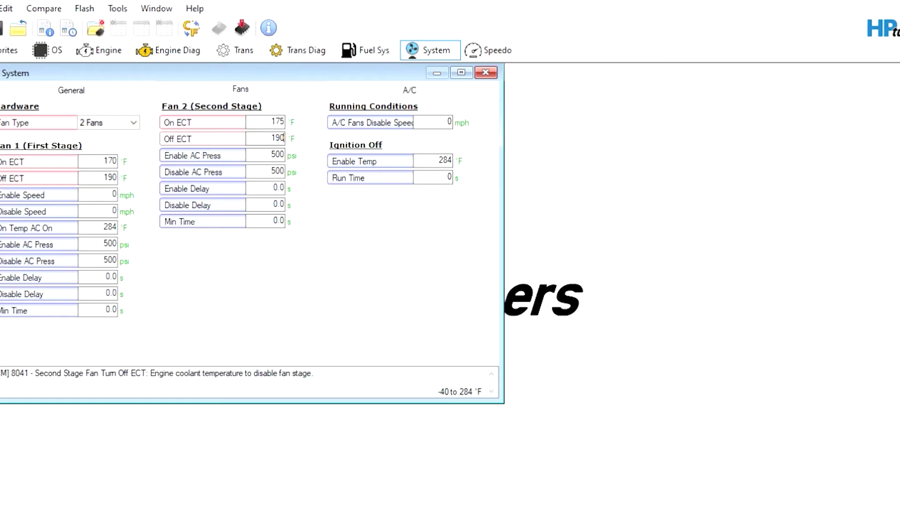
{"action": "left_click", "coordinate": [122, 201]}
{"action": "key", "text": "BackSpace"}
{"action": "type", "text": "0"}
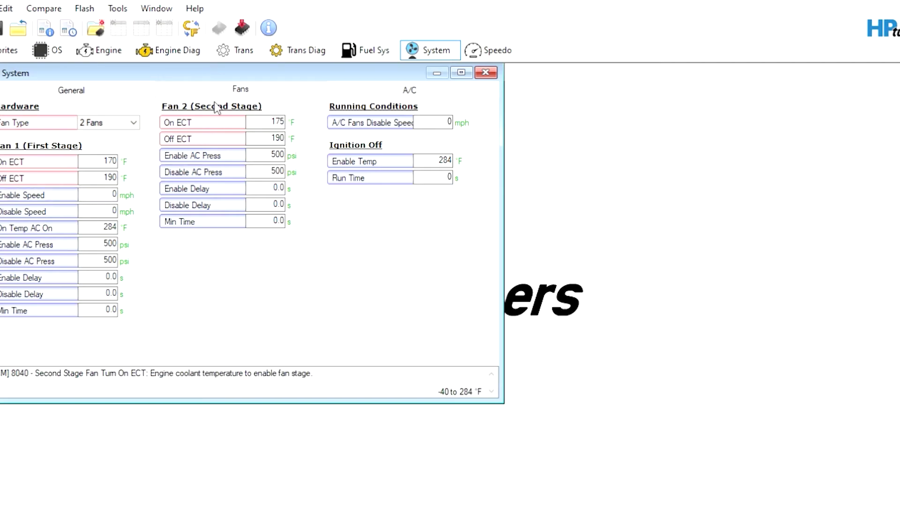
- In the A/C hardware settings, set Recirculation Fitted to Fan #2
{"action": "left_click", "coordinate": [347, 89]}
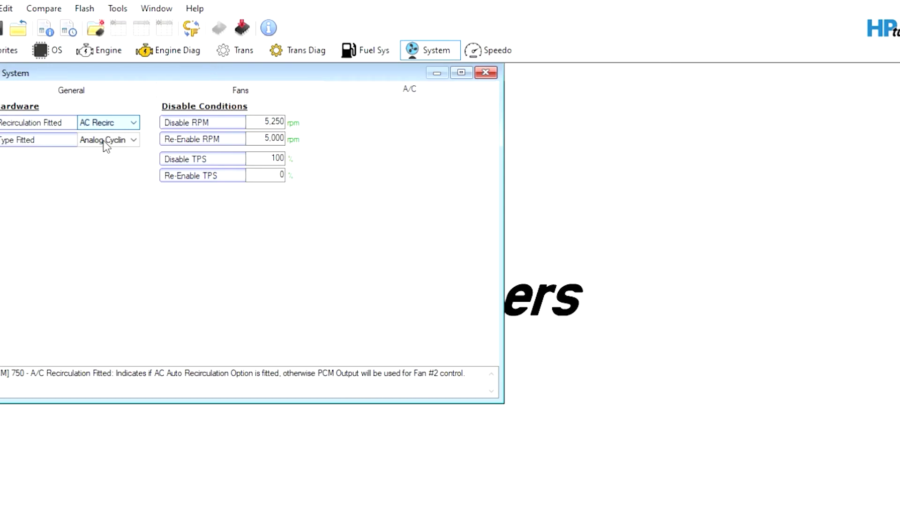
{"action": "key", "text": "Down"}
{"action": "key", "text": "Tab"}
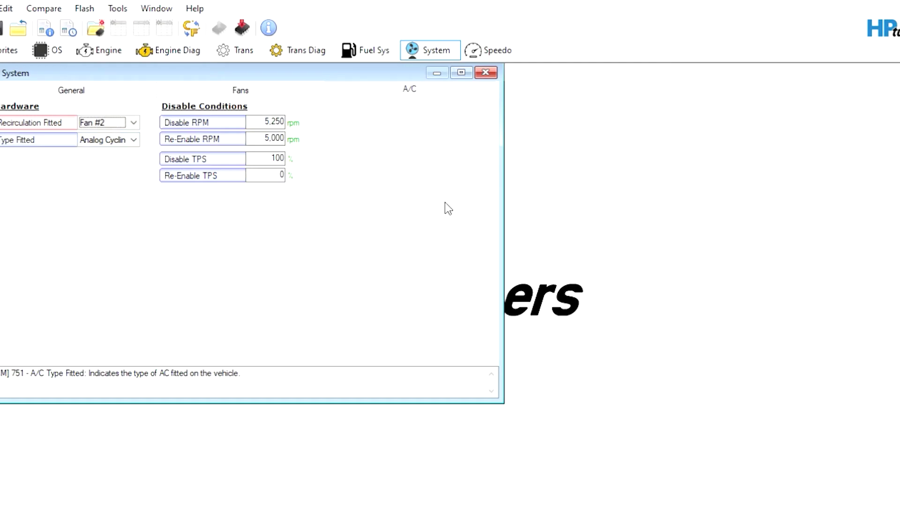
- In the speedometer limiter settings, set the ETC Speed Limiter and the fuel Speed Limiter to 198 mph
{"action": "left_click", "coordinate": [497, 55]}
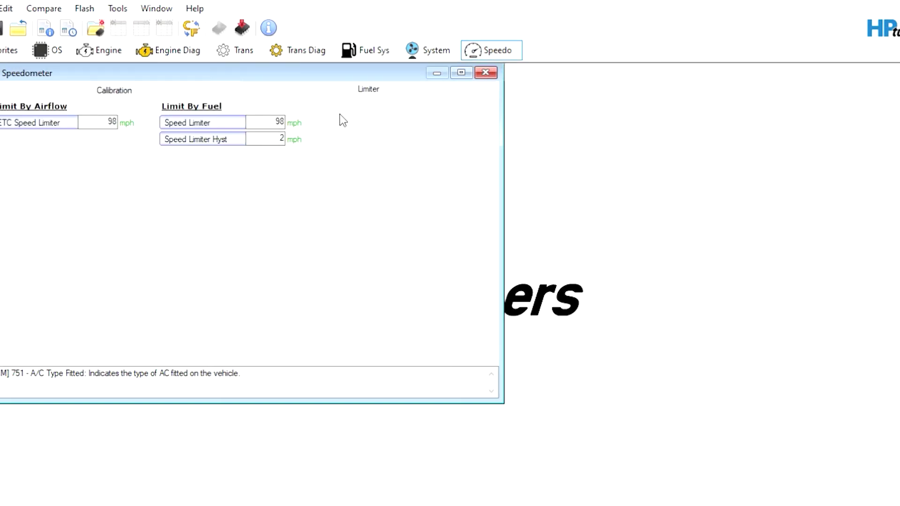
{"action": "mouse_move", "coordinate": [293, 143]}
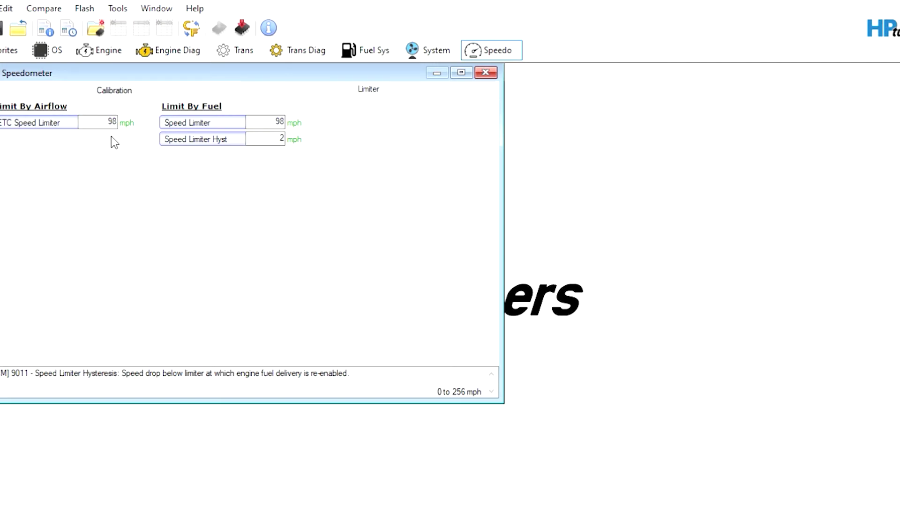
{"action": "mouse_move", "coordinate": [122, 127]}
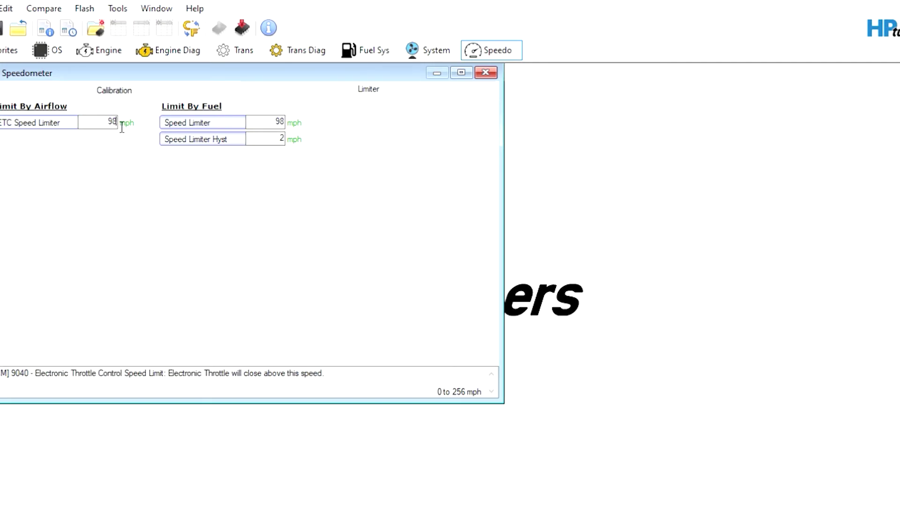
{"action": "key", "text": "BackSpace"}
{"action": "type", "text": "198"}
{"action": "left_click", "coordinate": [175, 125]}
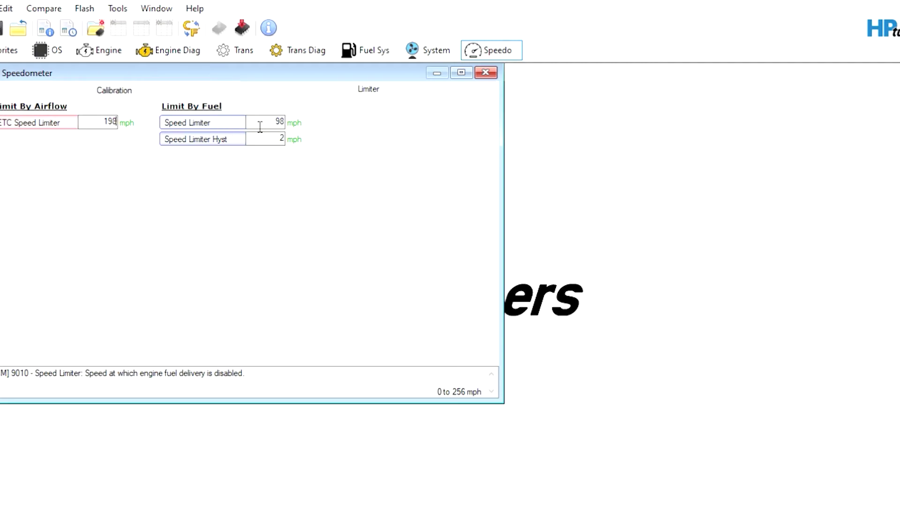
{"action": "type", "text": "1"}
- Review the speedometer calibration, including the transmission revolutions per mile and pulse settings, and close the speedometer settings
{"action": "left_click", "coordinate": [203, 87]}
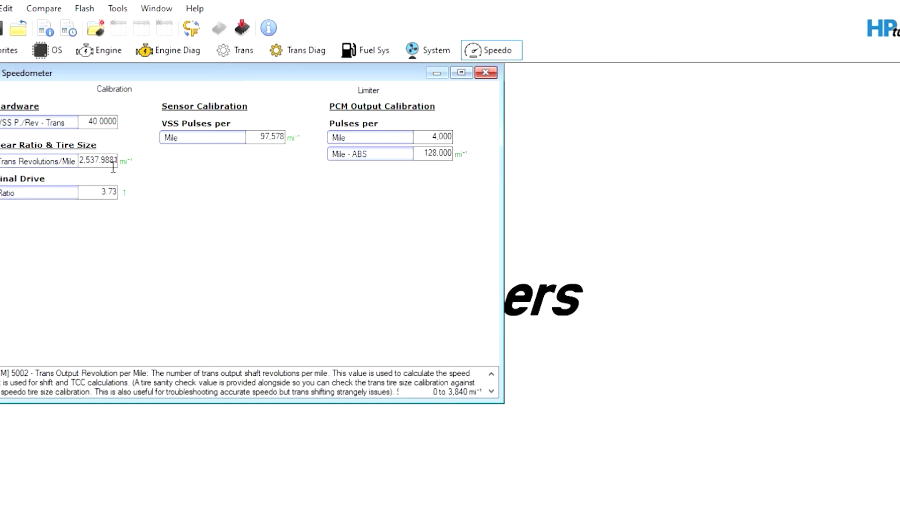
{"action": "left_click", "coordinate": [58, 160]}
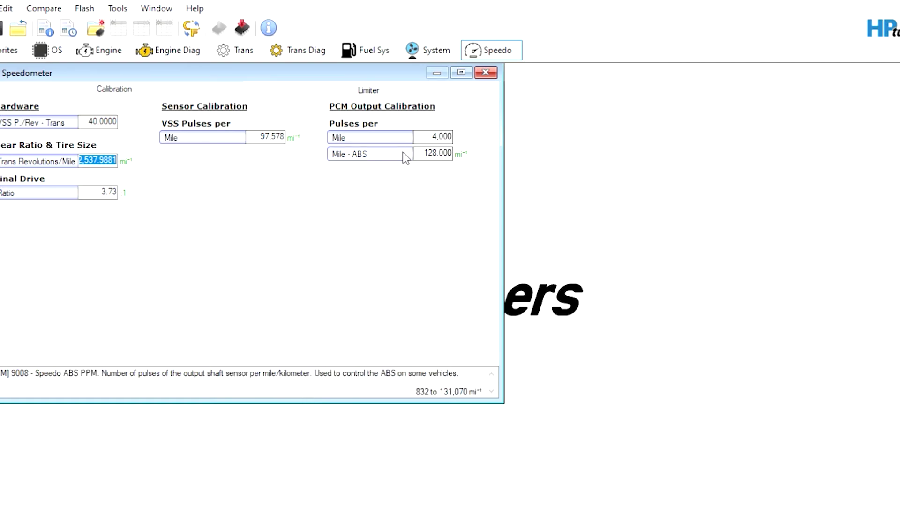
{"action": "left_click", "coordinate": [487, 74]}
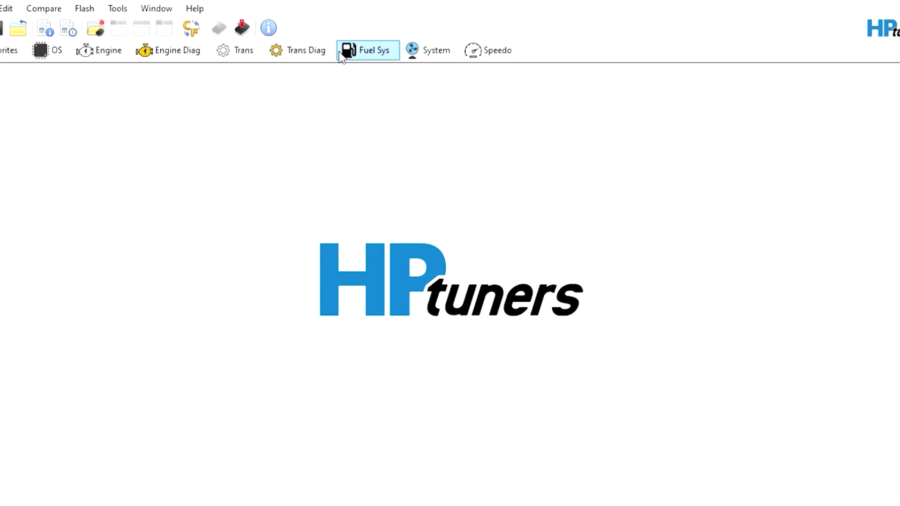
- In the general system settings, set VATS Control to None and close the system settings
{"action": "left_click", "coordinate": [431, 57]}
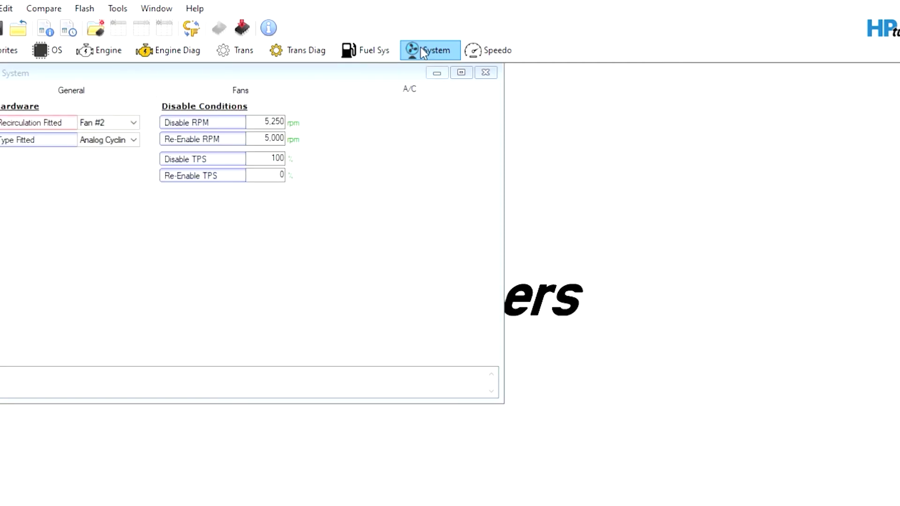
{"action": "left_click", "coordinate": [143, 90]}
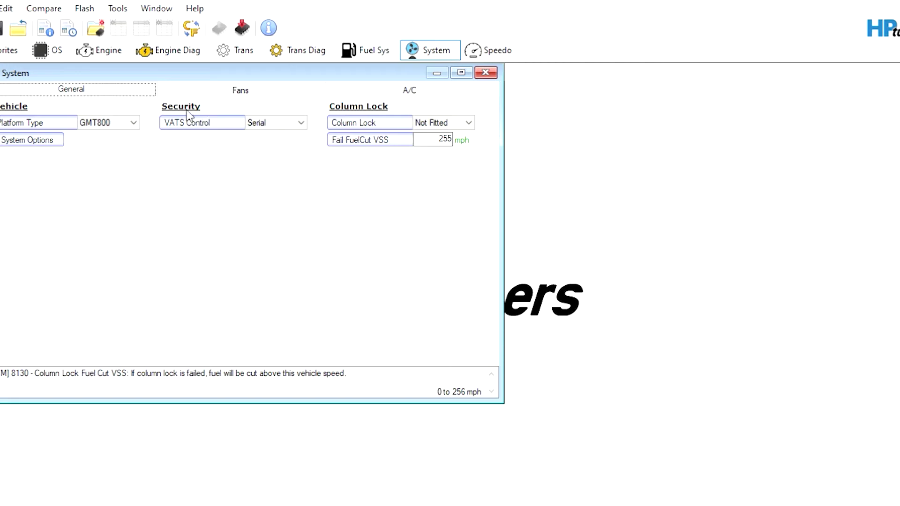
{"action": "left_click", "coordinate": [301, 126]}
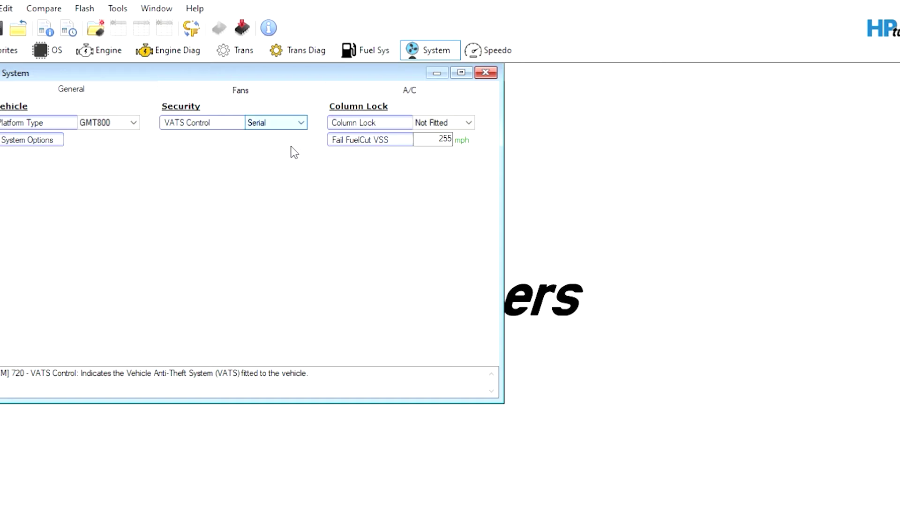
{"action": "key", "text": "Up"}
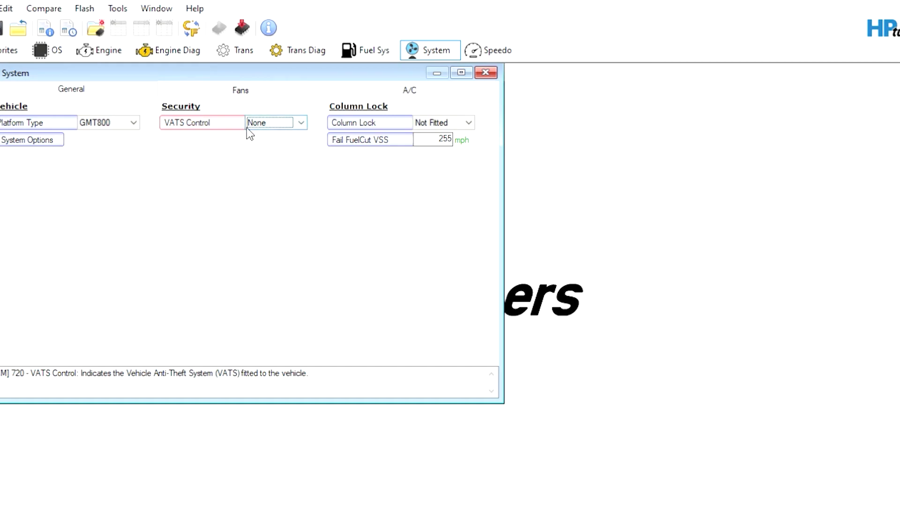
{"action": "left_click", "coordinate": [485, 73]}
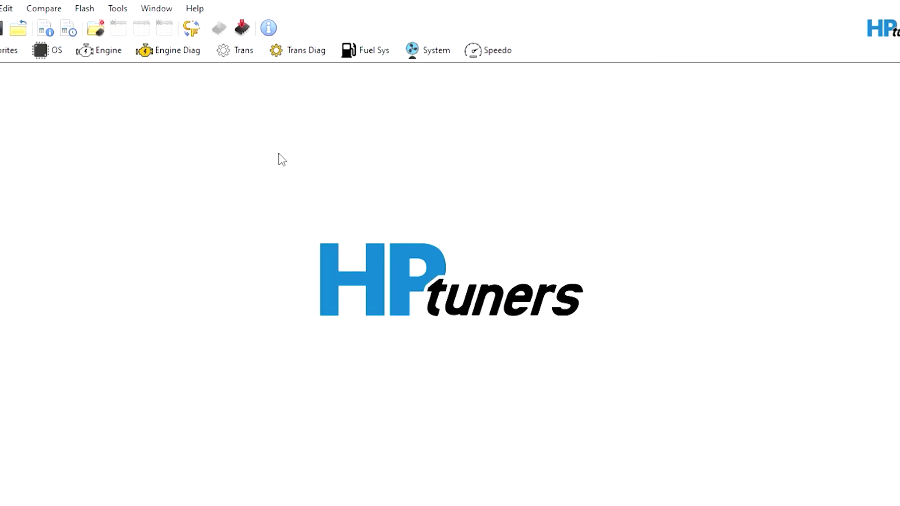